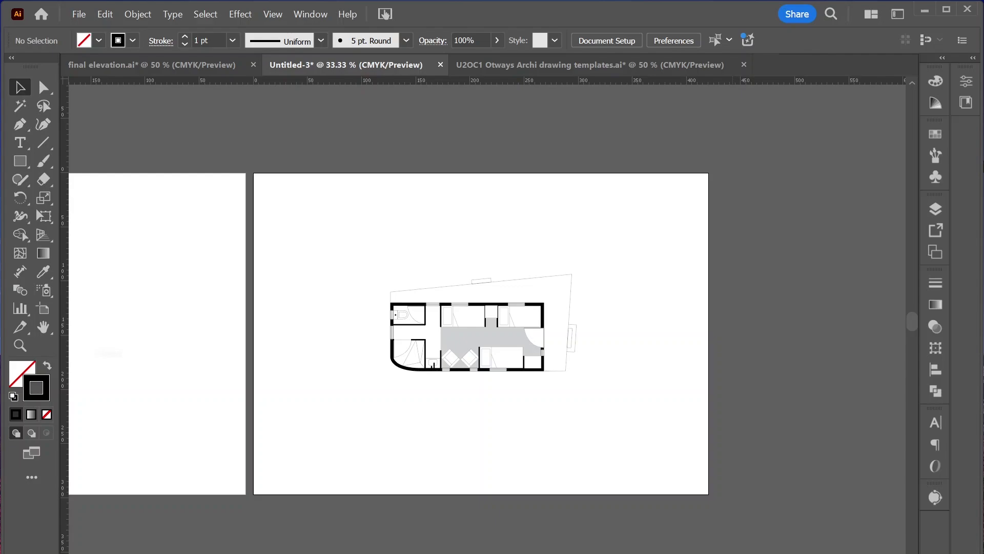
- Look over the drawing templates document, then return to the Untitled-3 floor plan
click(572, 65)
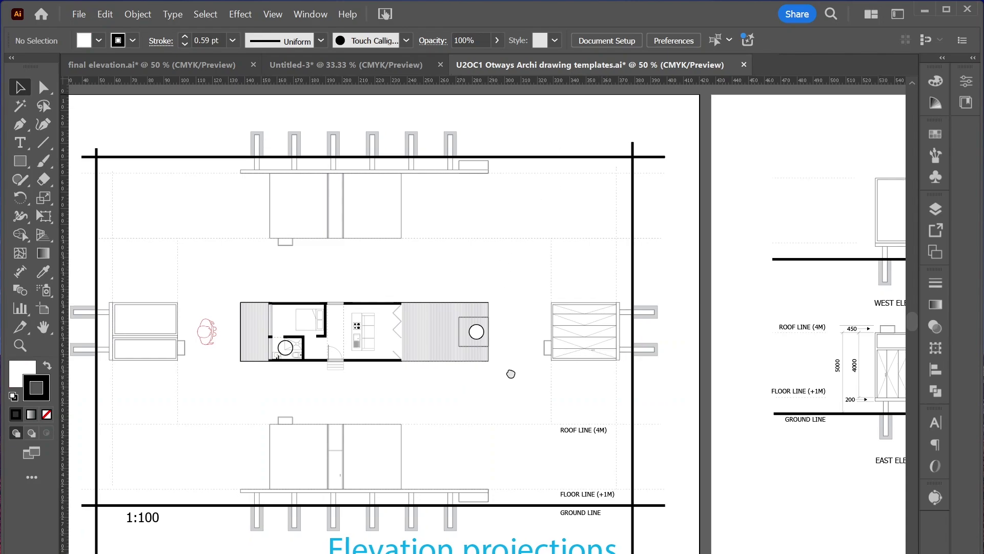
scroll(615, 374, left, 3)
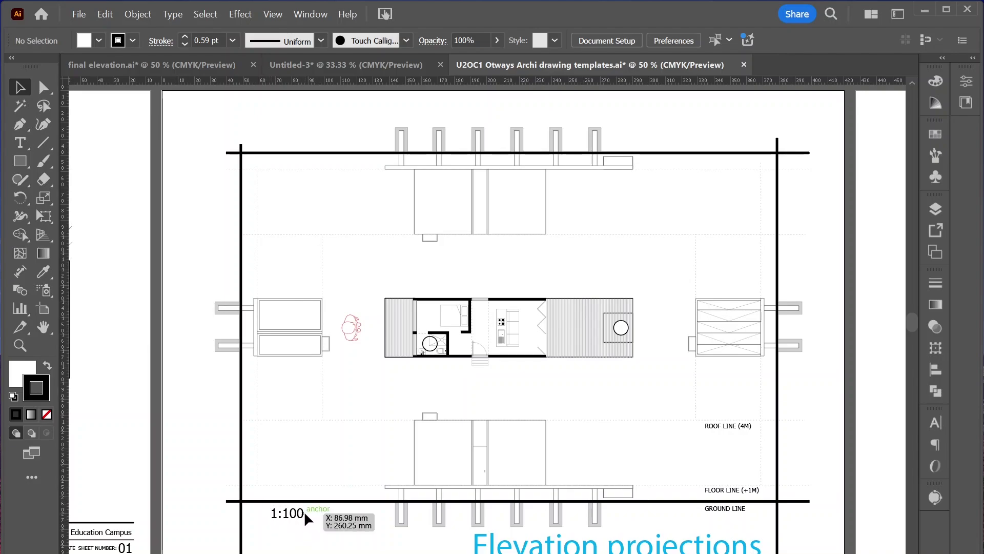
click(308, 65)
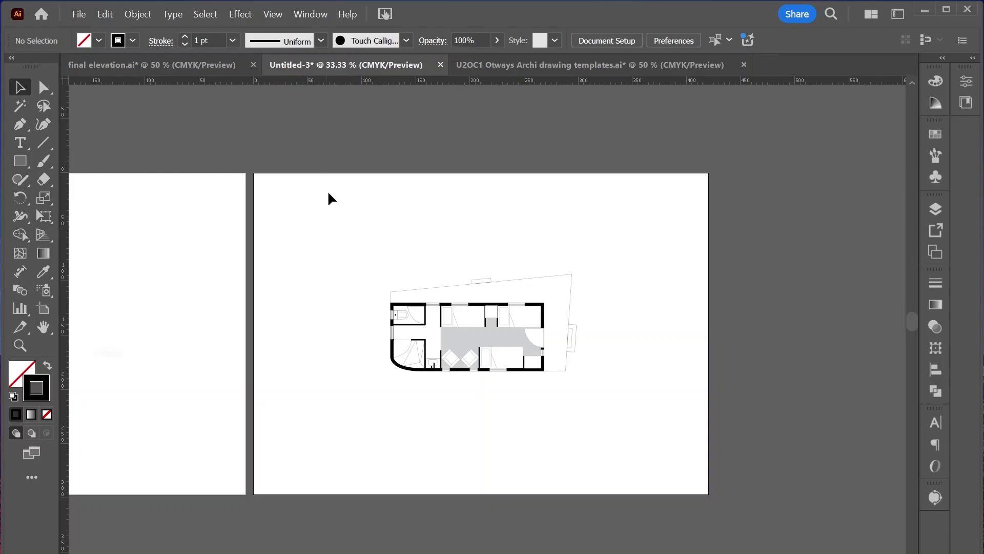
- Scale the whole cabin floor plan uniformly to 50% with Scale Strokes & Effects on, then deselect
drag(375, 259, 590, 392)
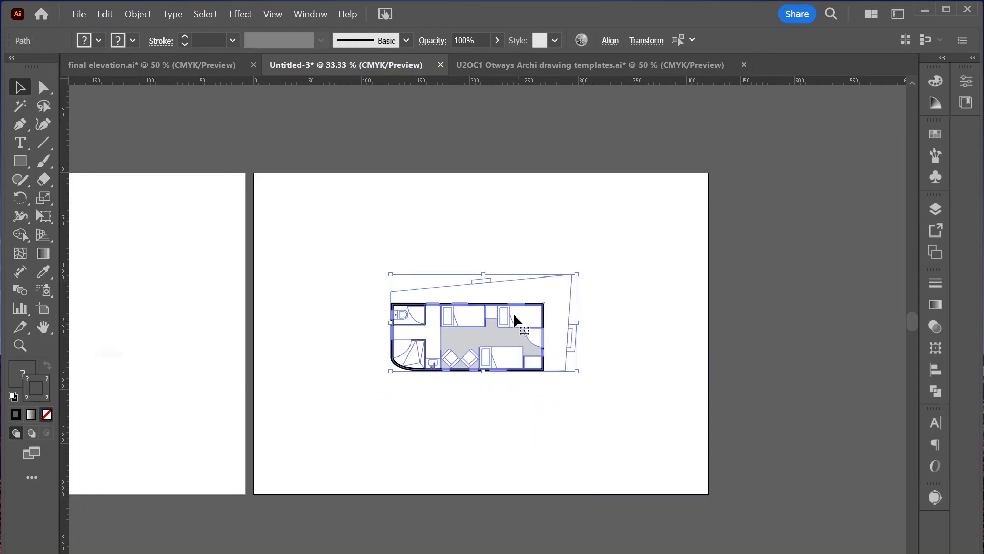
right_click(496, 304)
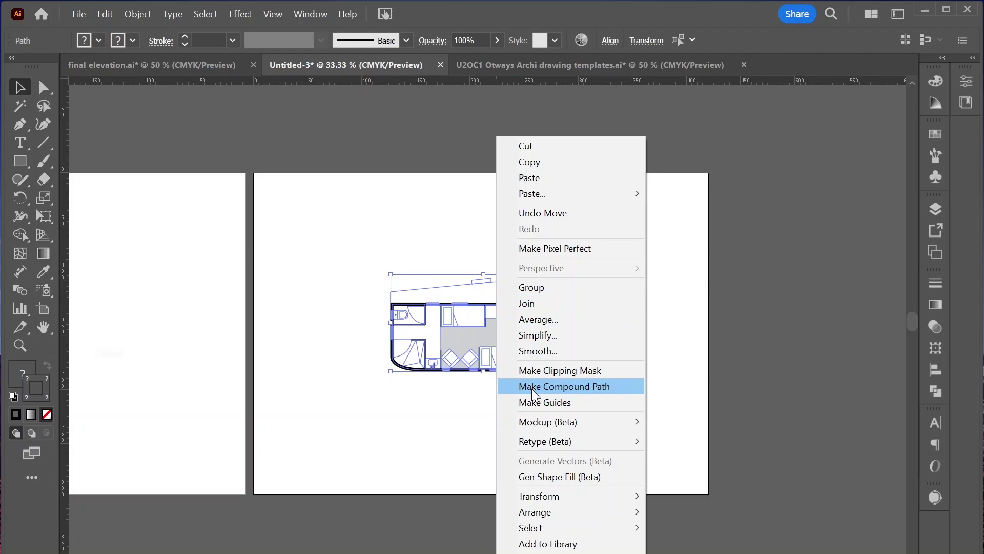
mouse_move(574, 503)
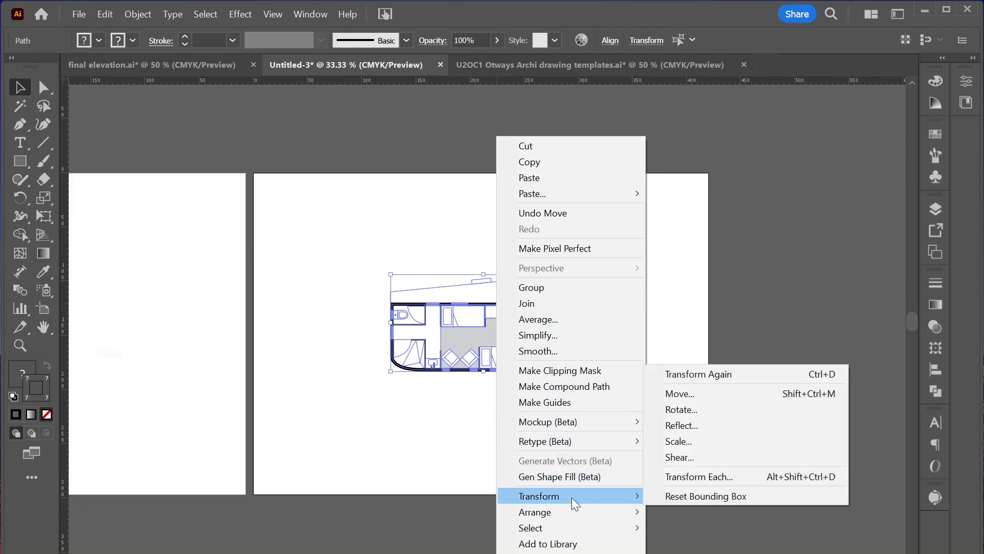
click(676, 440)
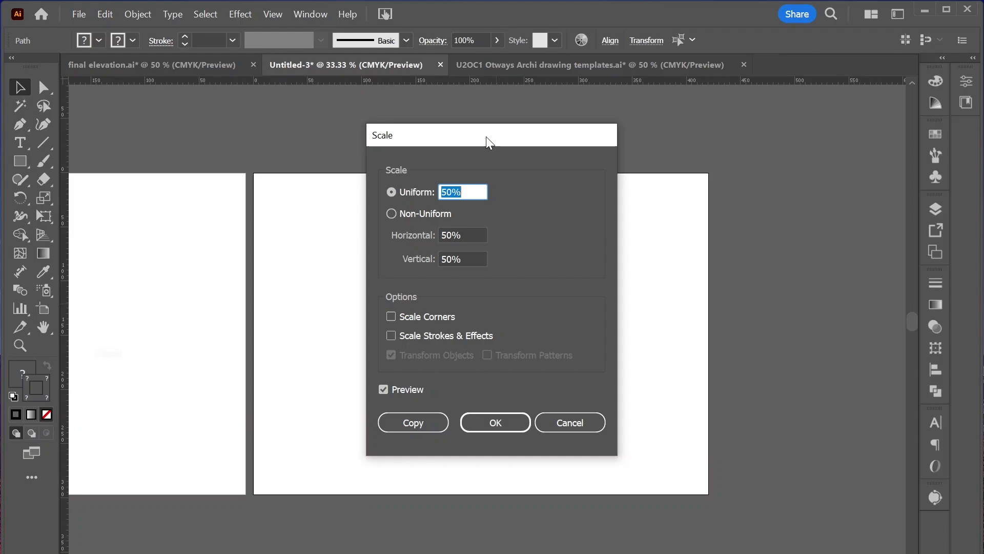
click(390, 335)
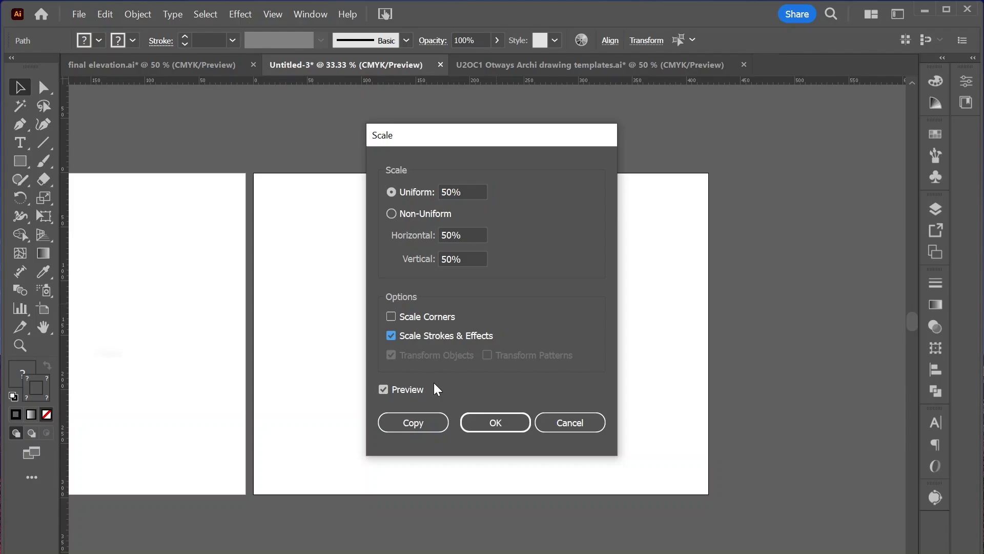
click(489, 422)
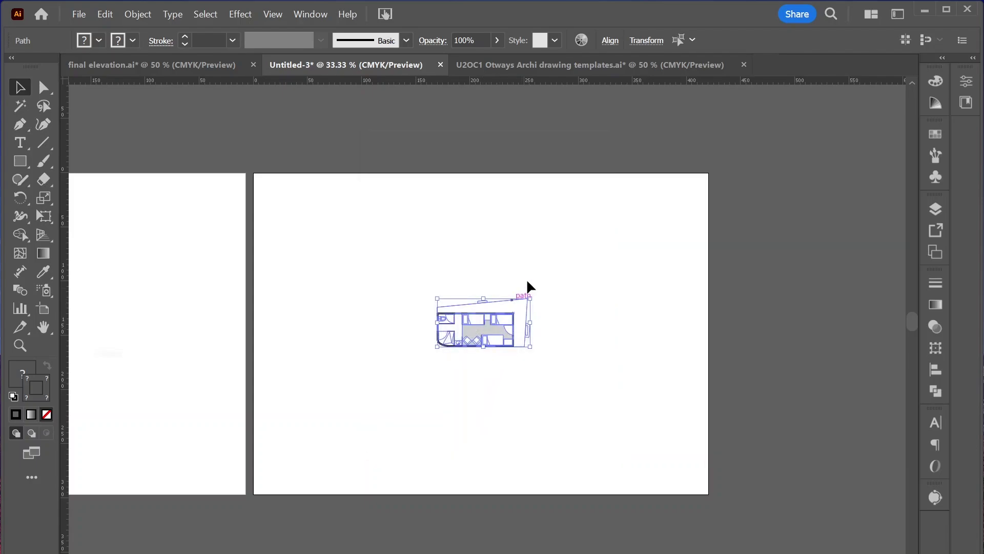
click(541, 255)
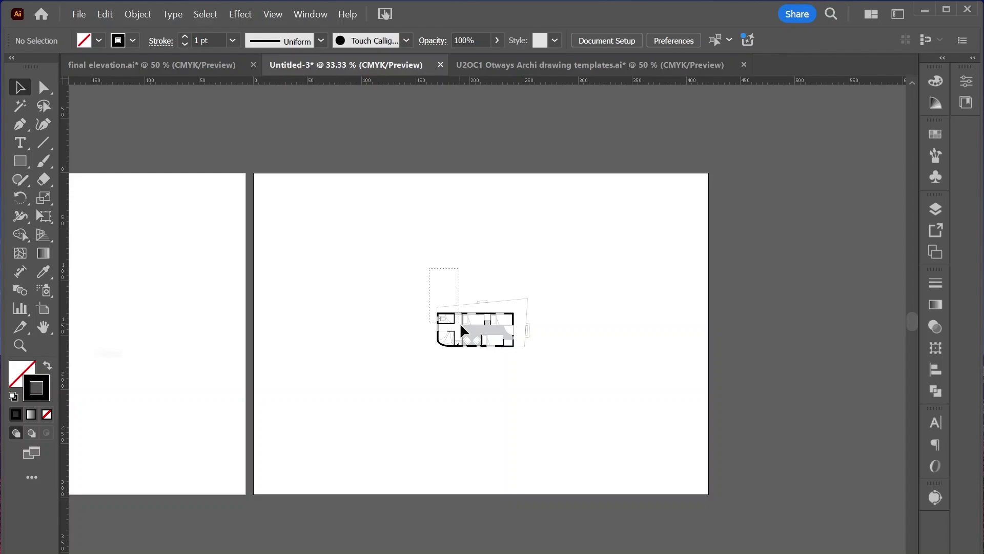
- Lock the half-size floor plan with Object > Lock > Selection, then zoom in
drag(460, 322, 542, 364)
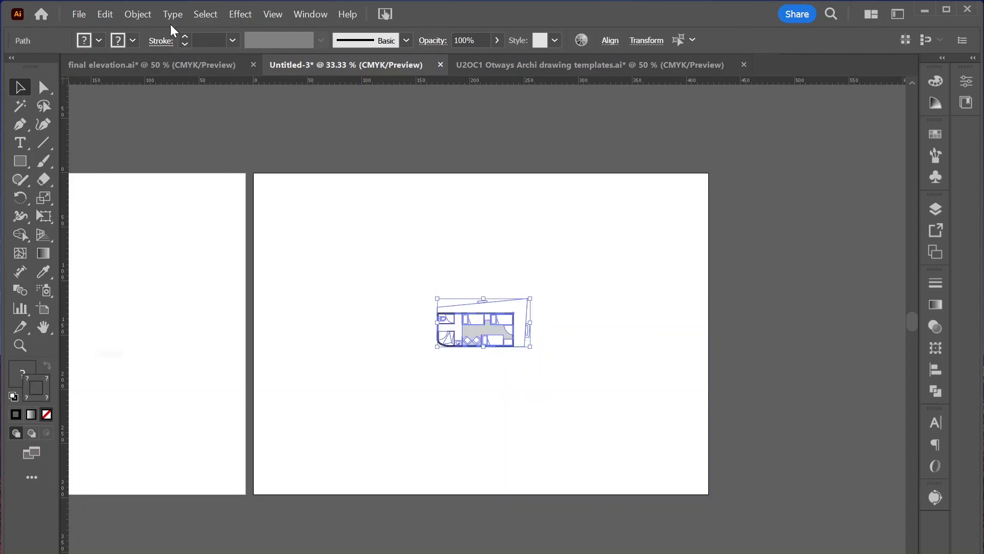
click(146, 14)
mouse_move(155, 143)
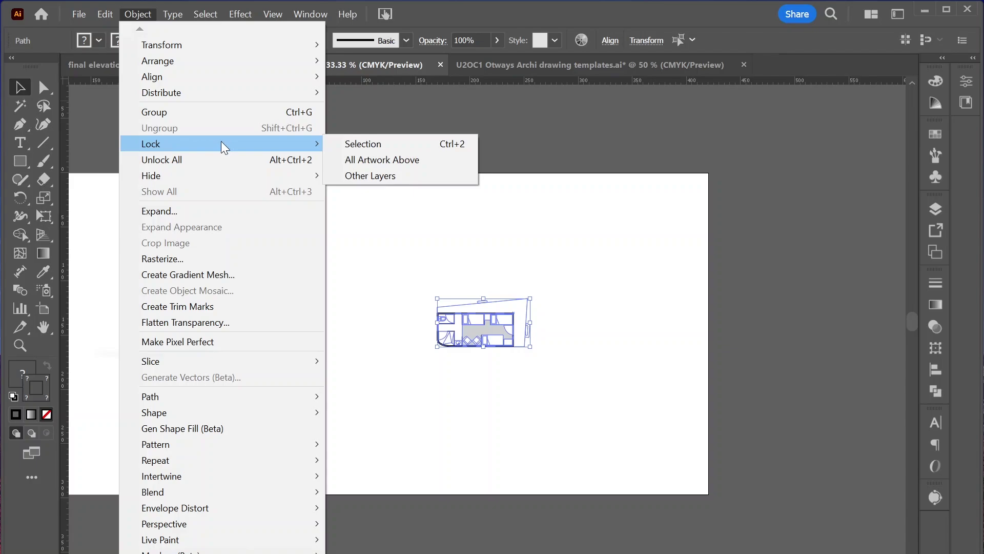
click(358, 143)
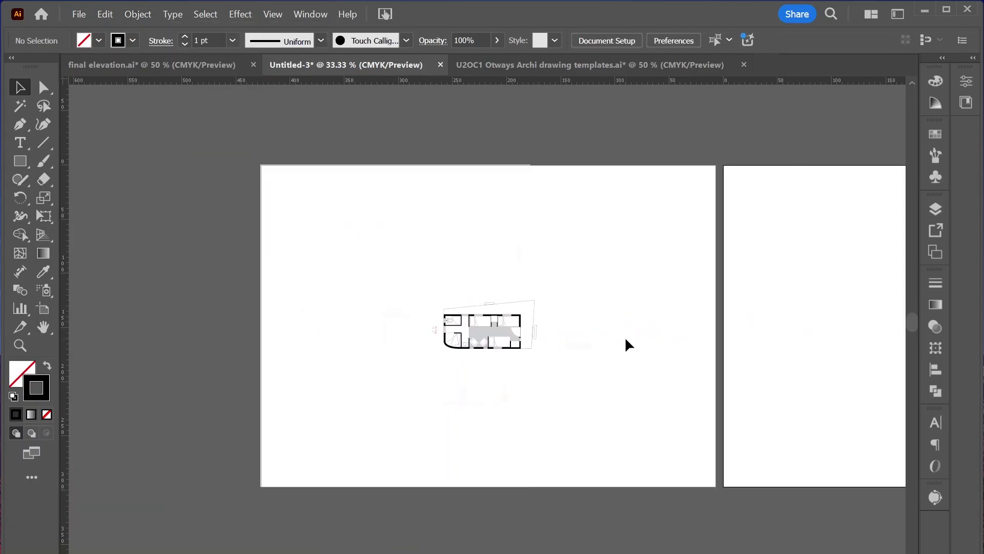
key(ctrl+equal)
key(ctrl+equal)
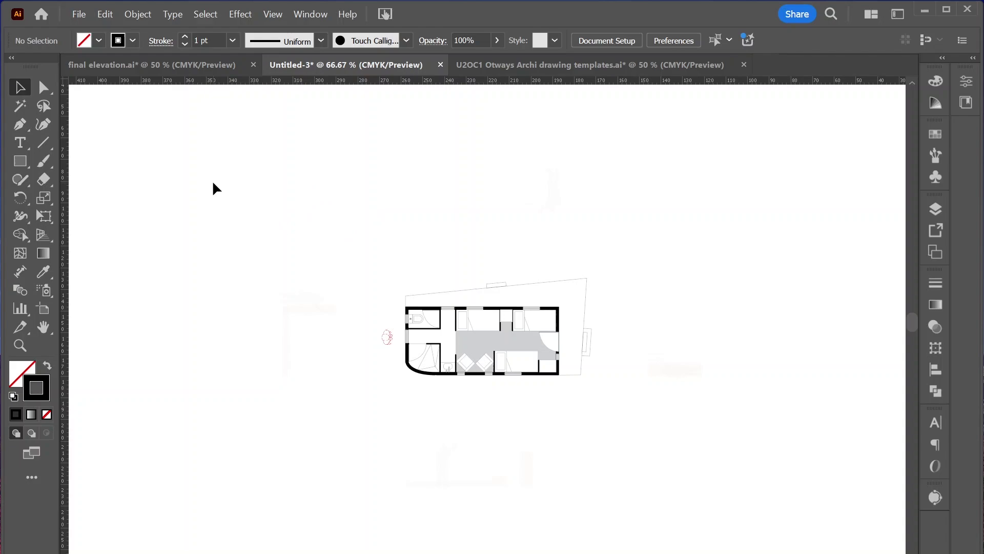
- Set the elevation pieces around the plan to 100% opacity
key(ctrl+minus)
drag(244, 164, 760, 521)
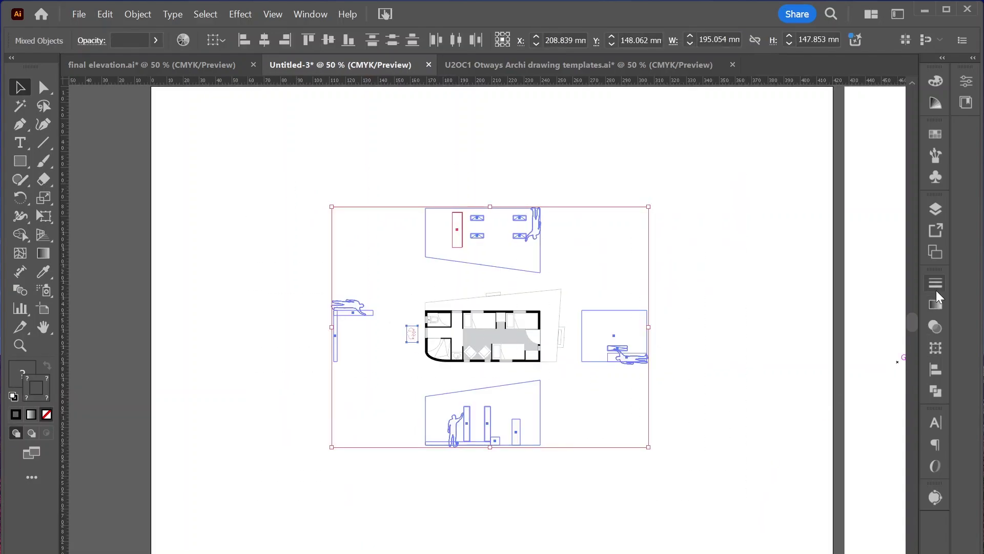
click(936, 326)
text(100)
key(Return)
key(ctrl+1)
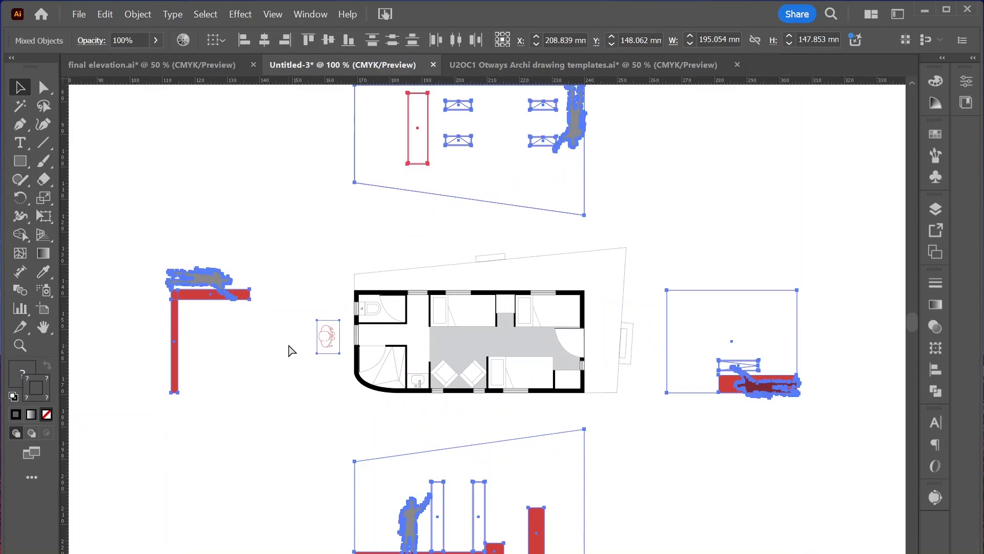
- Show the guides and zoom to 200% on the red wall and lying figure
key(ctrl+semicolon)
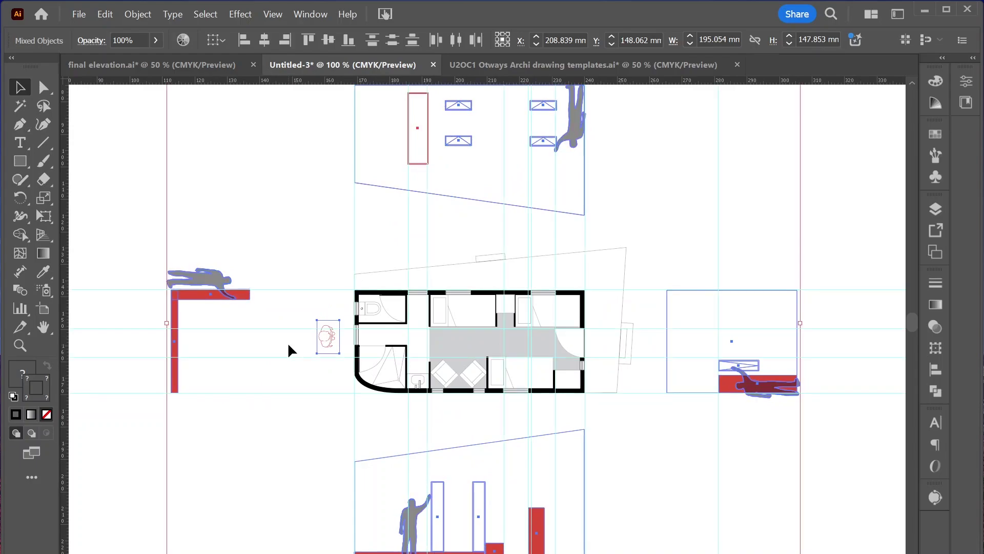
key(ctrl+equal)
key(ctrl+equal)
drag(211, 401, 580, 374)
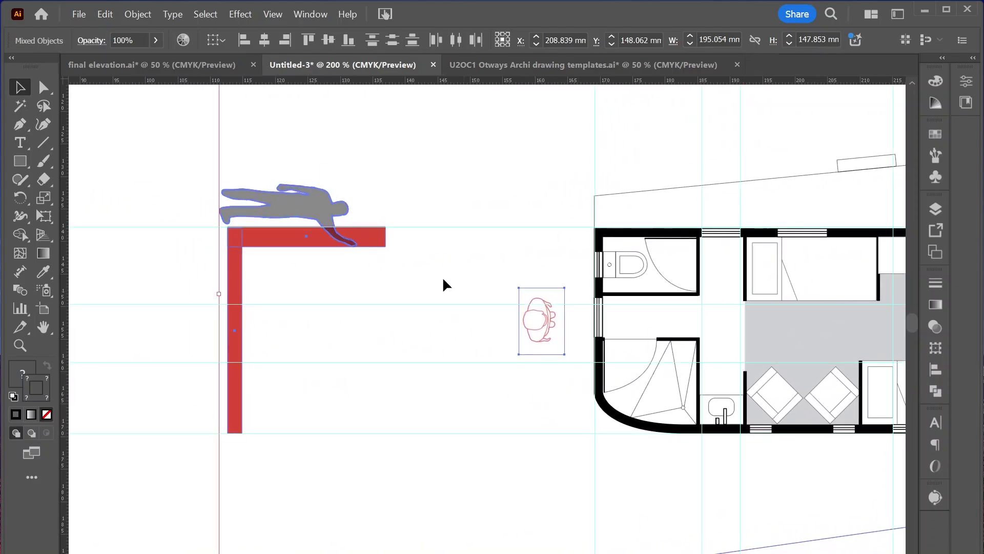
click(357, 241)
click(524, 187)
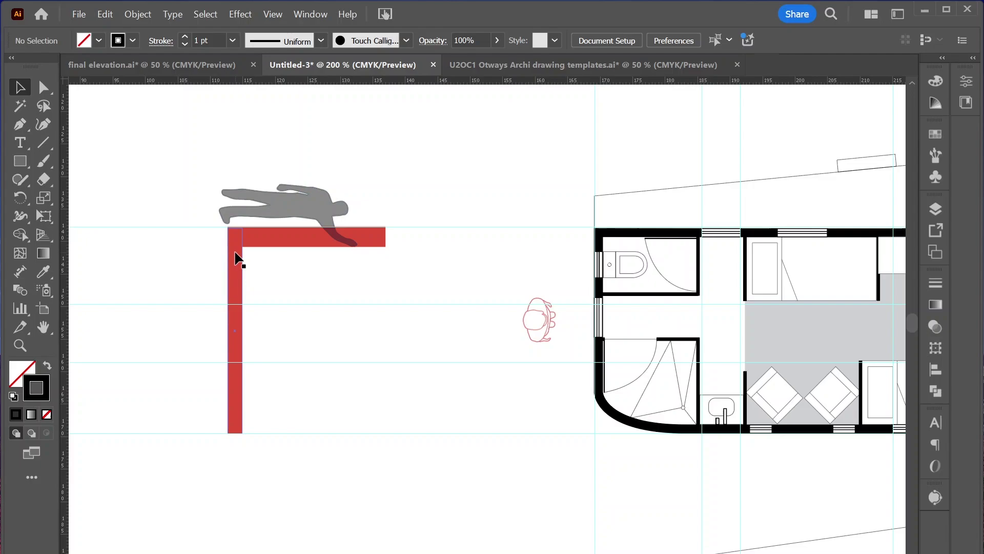
- Draw a rectangle beside the red wall and make it 30 mm wide
click(23, 164)
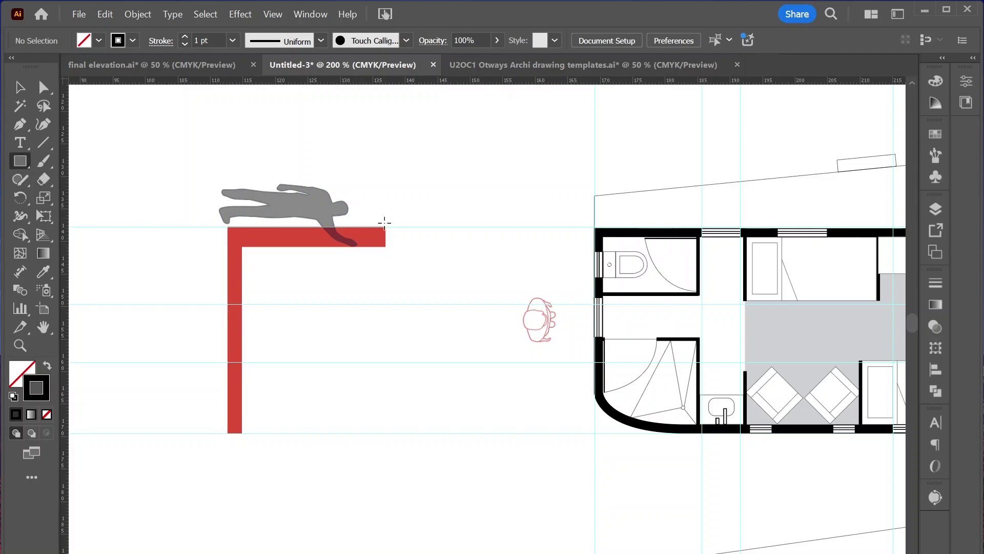
mouse_move(484, 227)
mouse_down()
mouse_move(359, 434)
mouse_move(313, 433)
mouse_up()
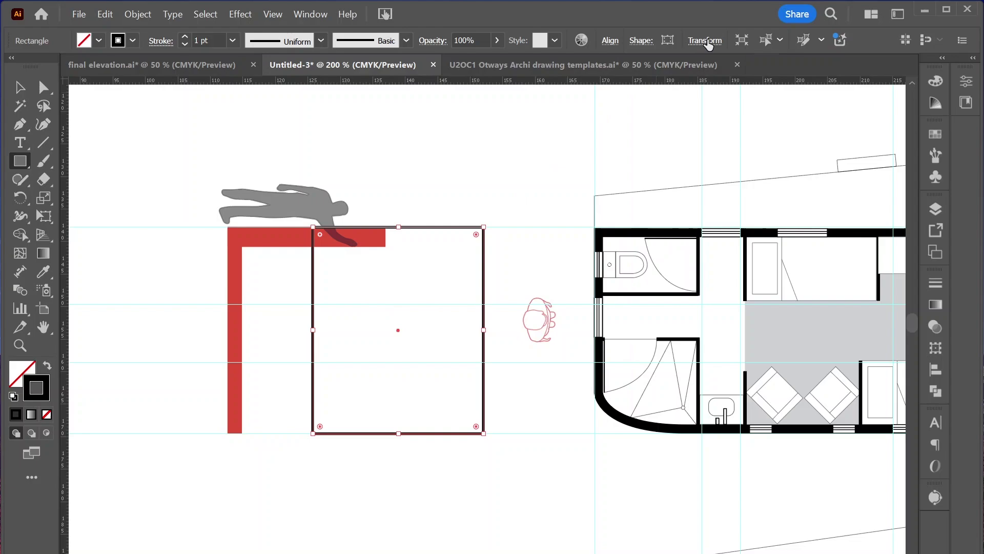
click(706, 40)
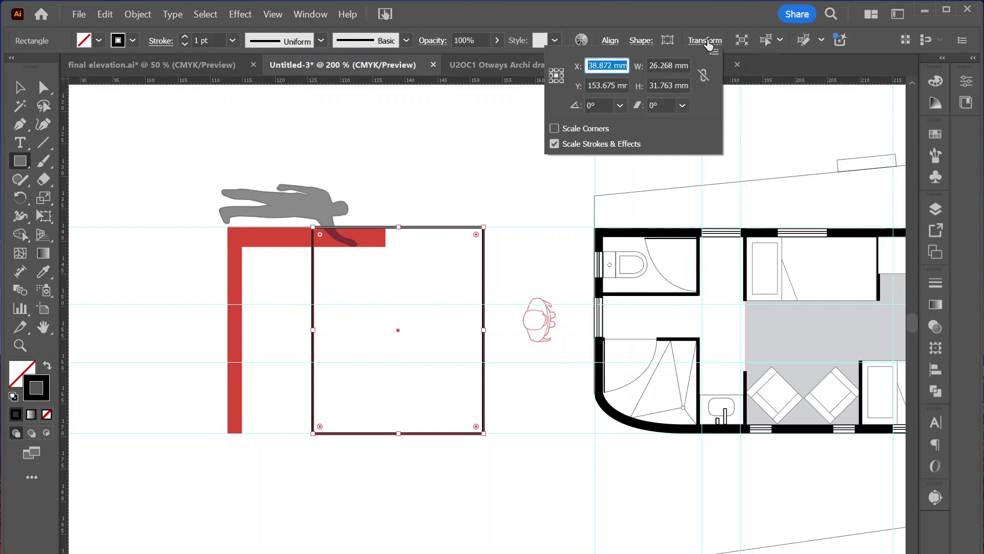
click(659, 65)
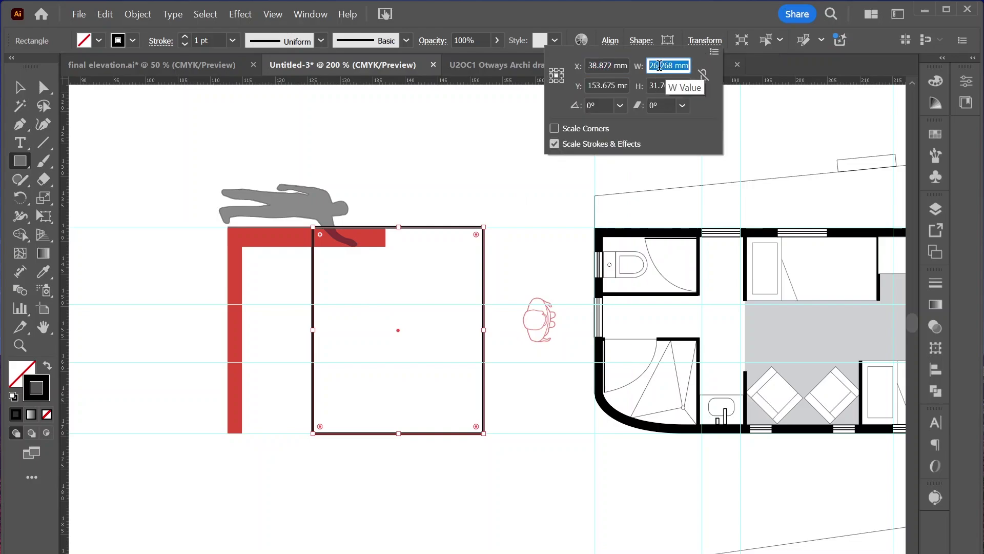
text(3)
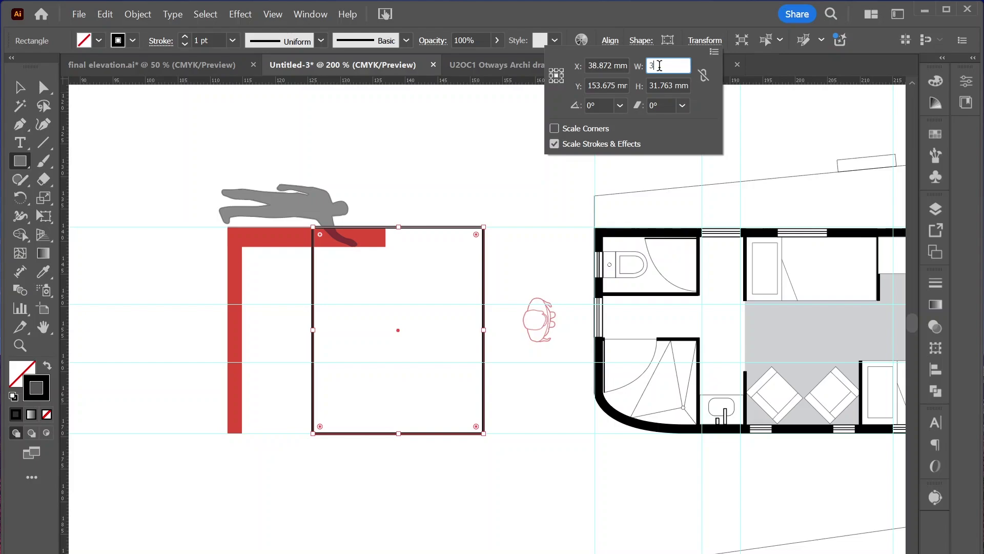
text(0)
key(Return)
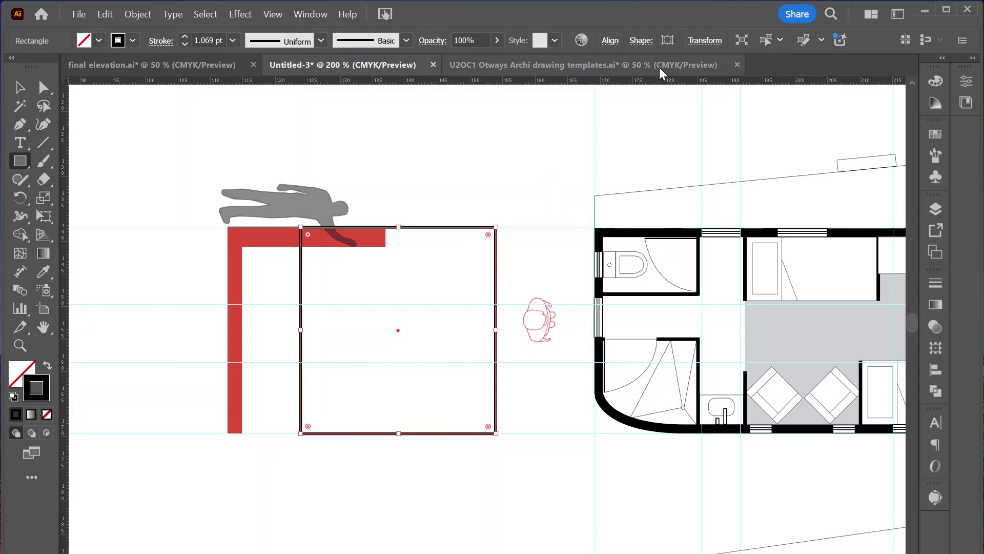
- Move the lying figure into the rectangle and shift the red bars to its left edge
click(19, 87)
drag(282, 203, 357, 250)
drag(235, 280, 307, 286)
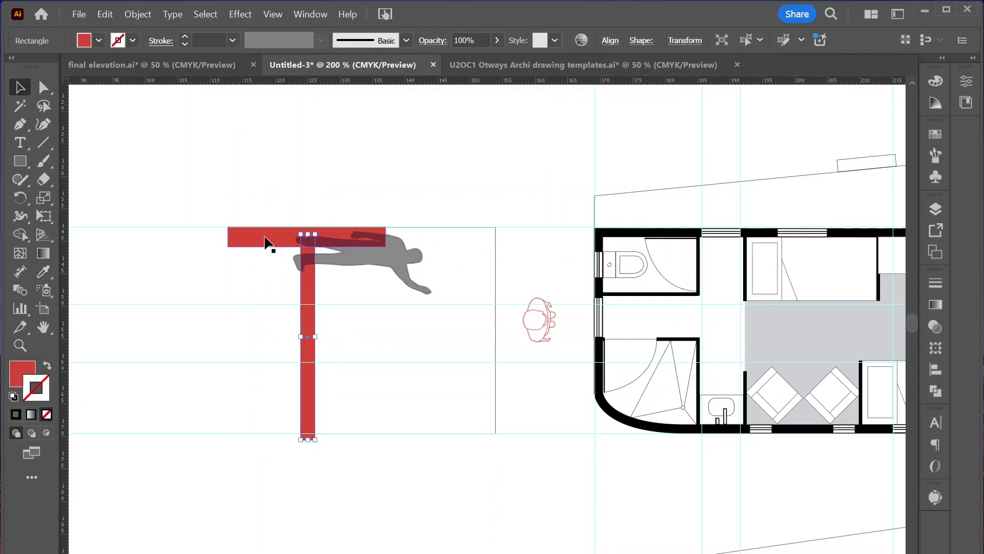
drag(268, 242, 339, 243)
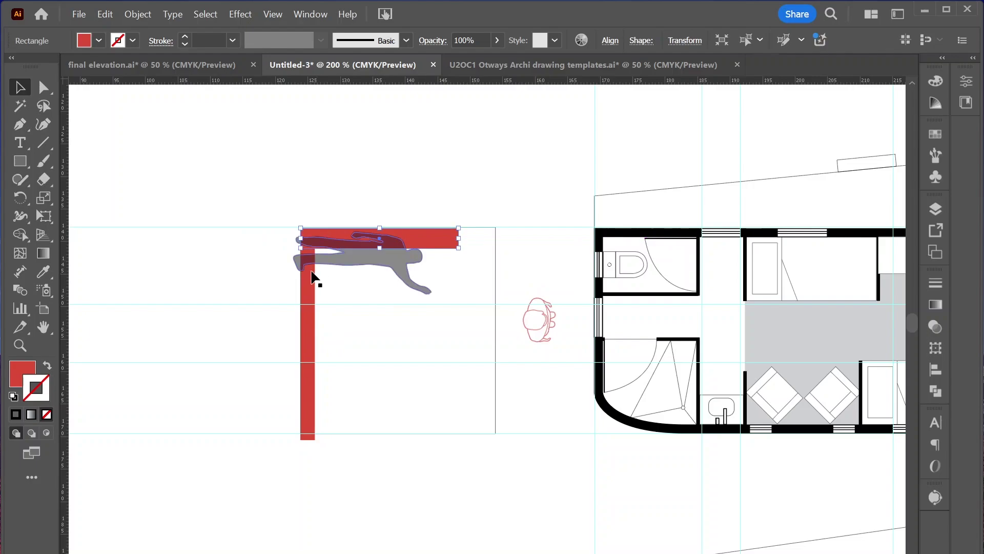
click(272, 296)
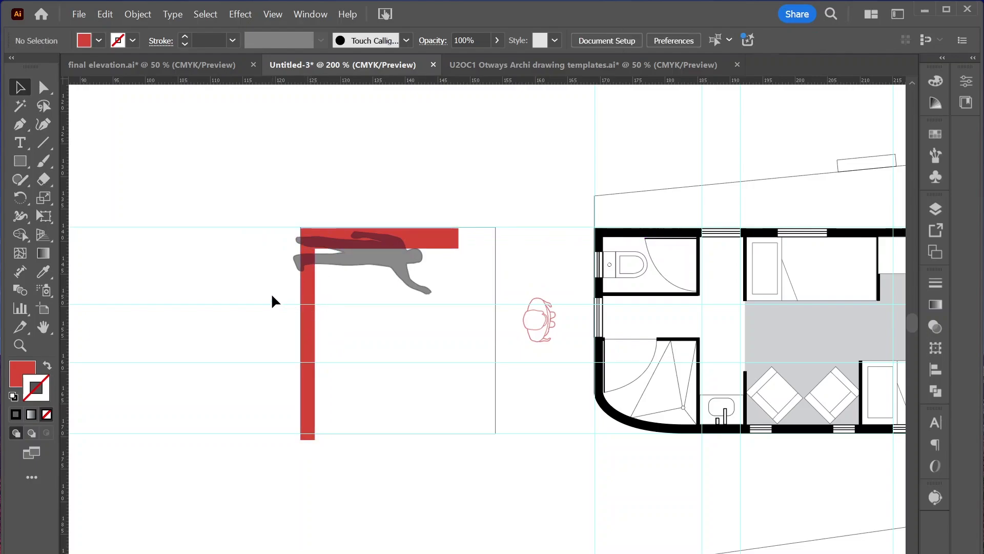
- Give the horizontal red bar a width of 24 mm, then deselect
click(333, 238)
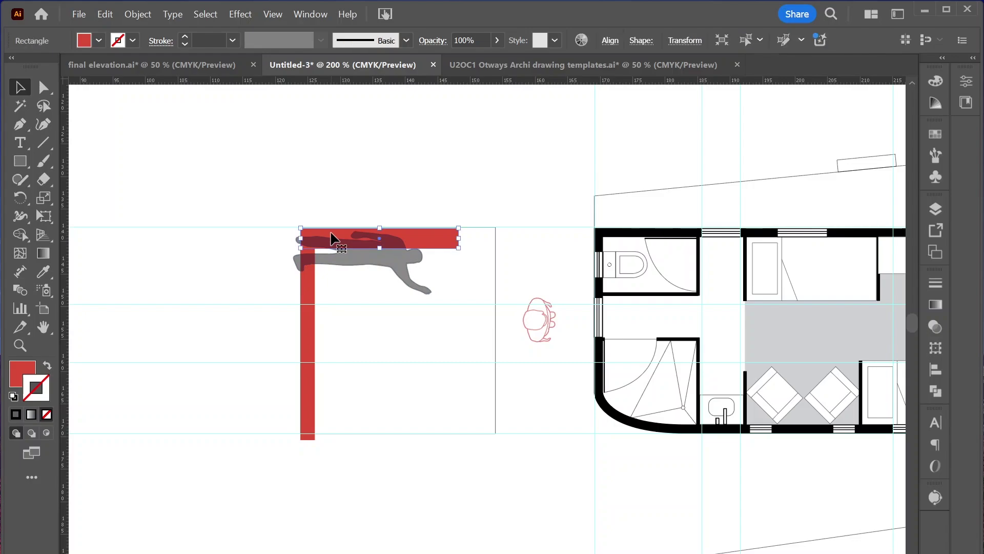
click(682, 41)
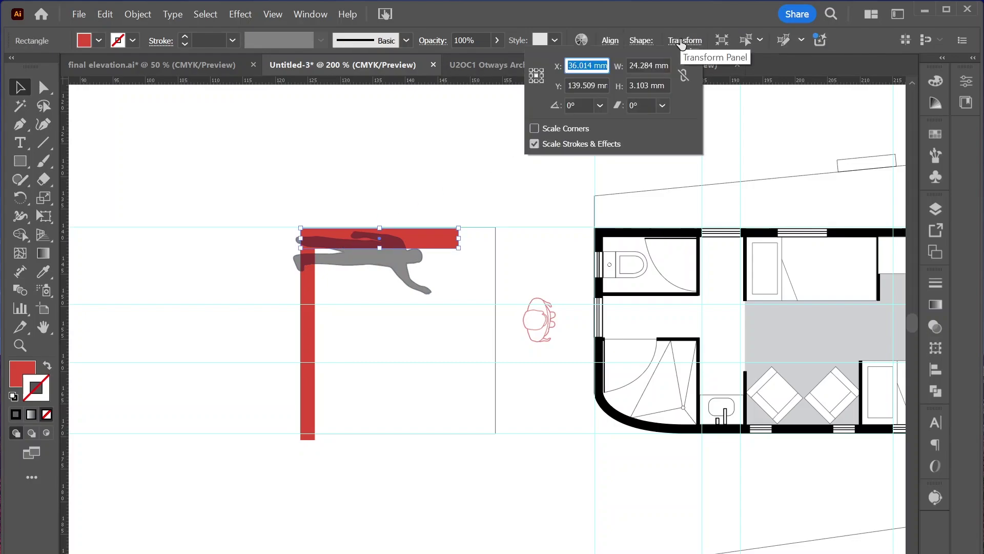
click(641, 62)
text(24)
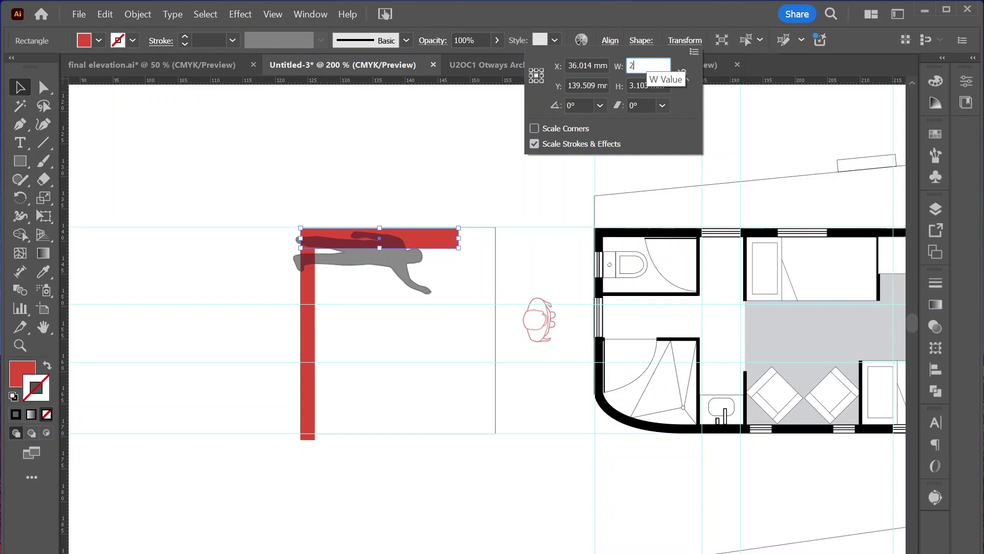
key(Return)
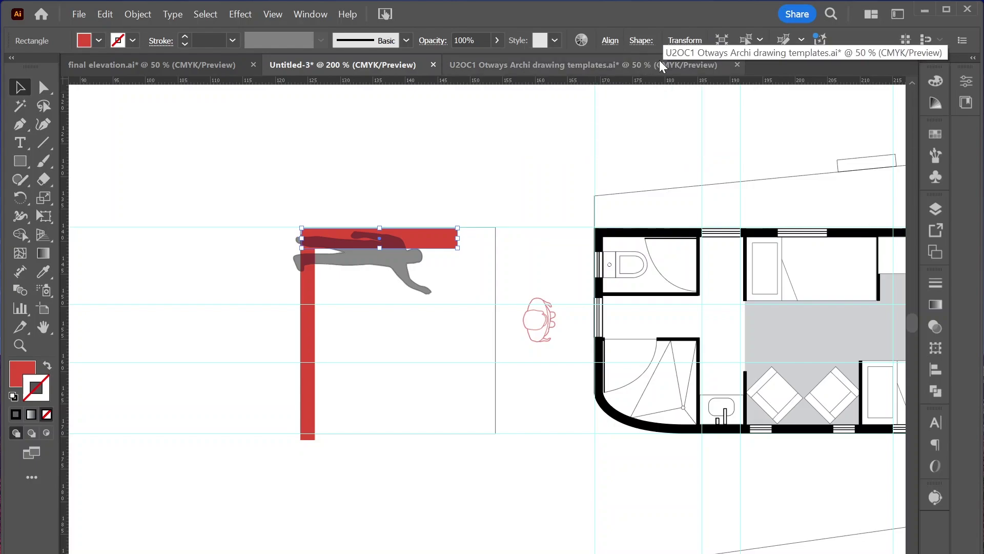
click(420, 177)
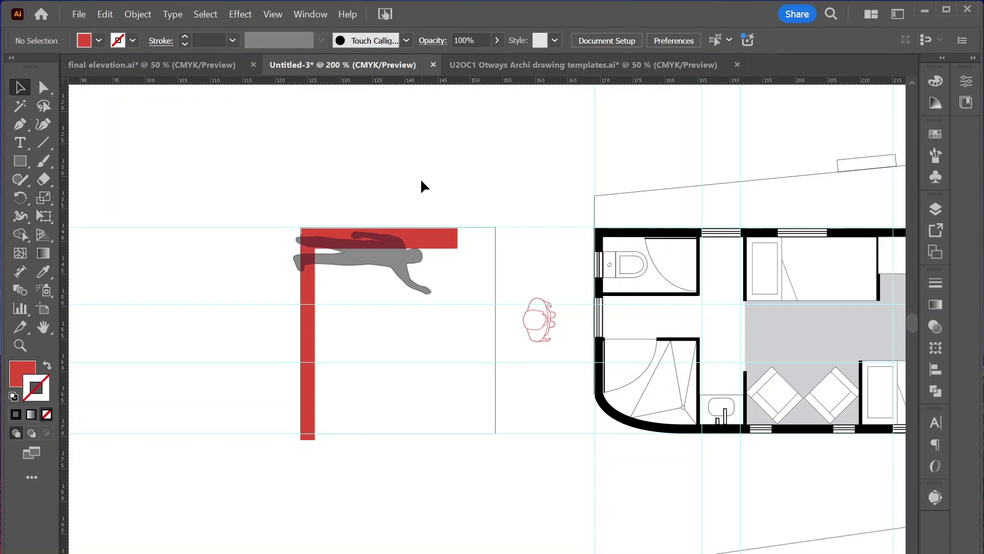
- Add a horizontal guide and draw a small 6 mm-high window rectangle by the figure's hand
mouse_move(430, 79)
mouse_down()
mouse_move(453, 203)
mouse_move(444, 249)
mouse_up()
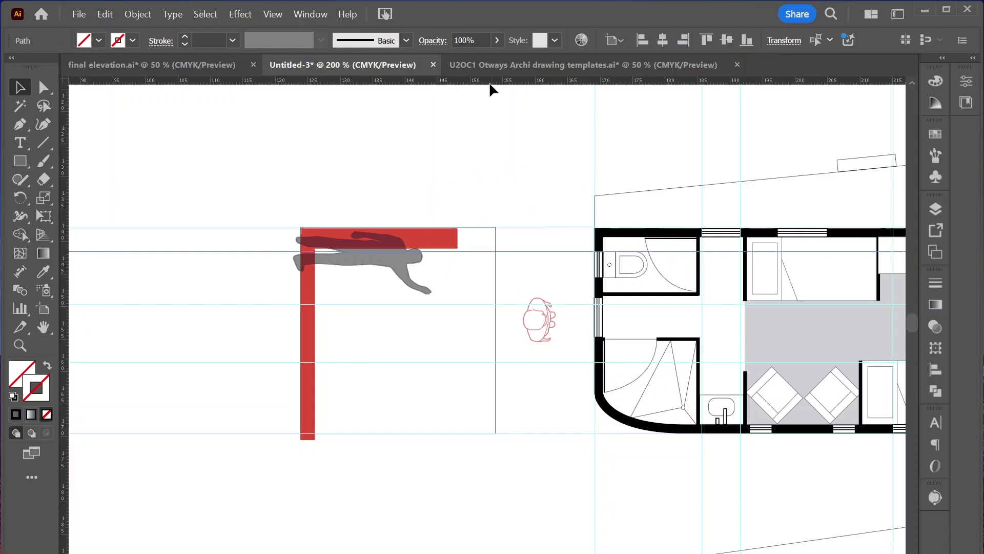
key(m)
key(ctrl+equal)
mouse_move(359, 178)
mouse_down()
mouse_move(405, 197)
mouse_move(429, 231)
mouse_up()
click(705, 40)
click(661, 65)
key(Tab)
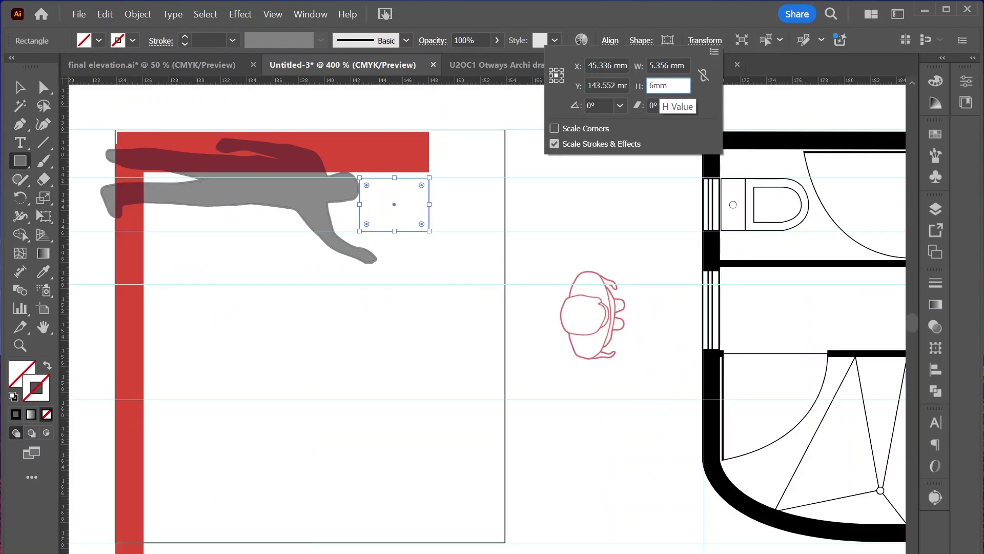
click(668, 65)
text(6)
key(Return)
key(Left)
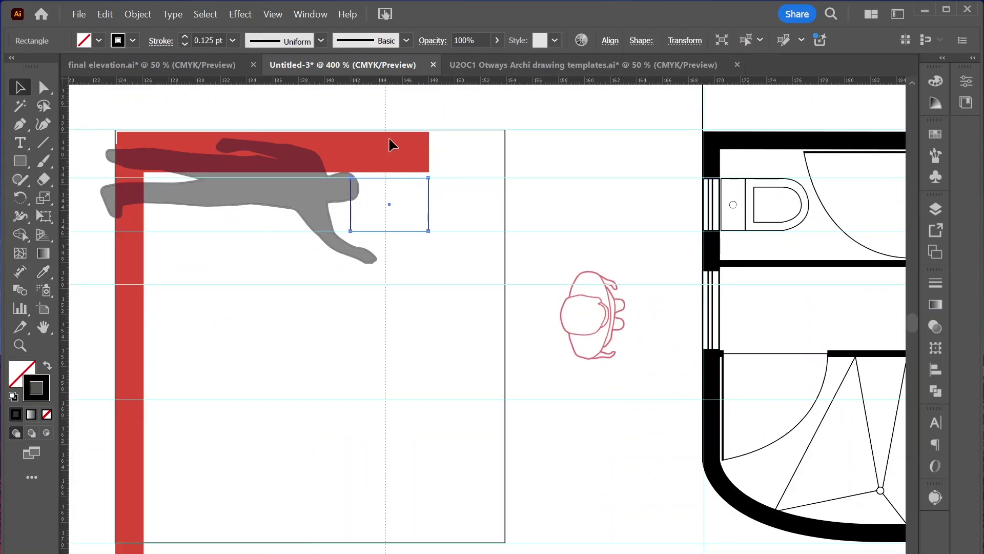
- Draw the larger window rectangle below and delete the red sizing bars
key(m)
drag(429, 271, 143, 353)
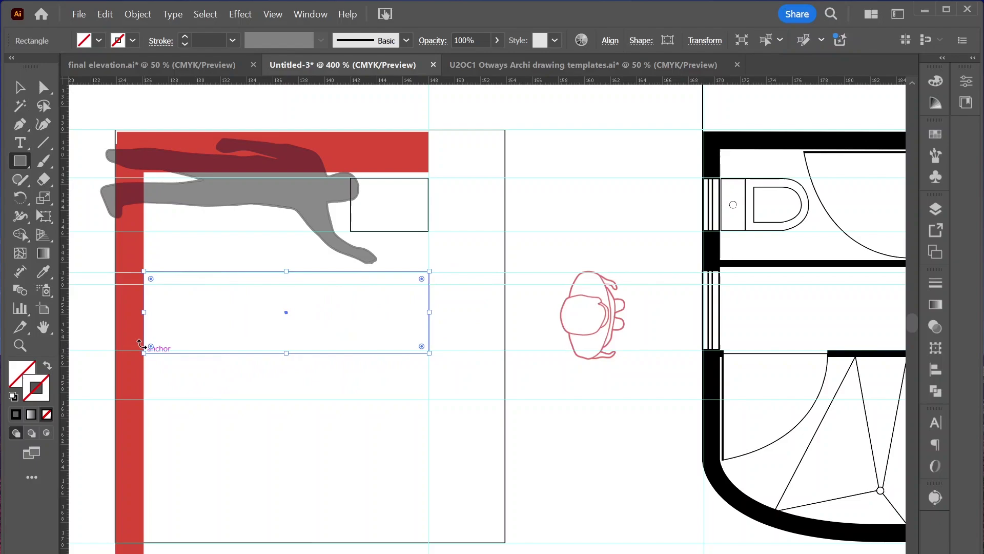
key(v)
click(134, 242)
key(Delete)
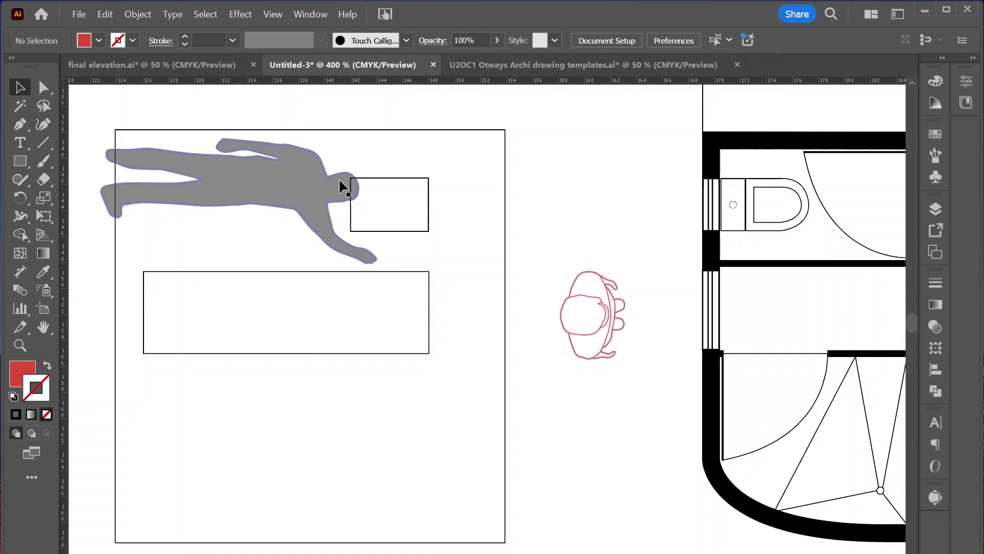
click(377, 177)
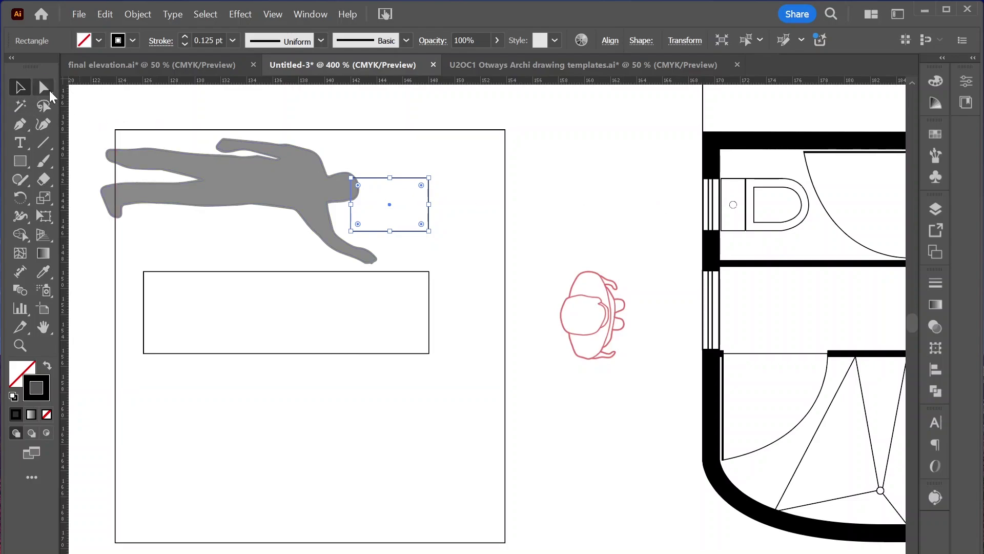
click(97, 125)
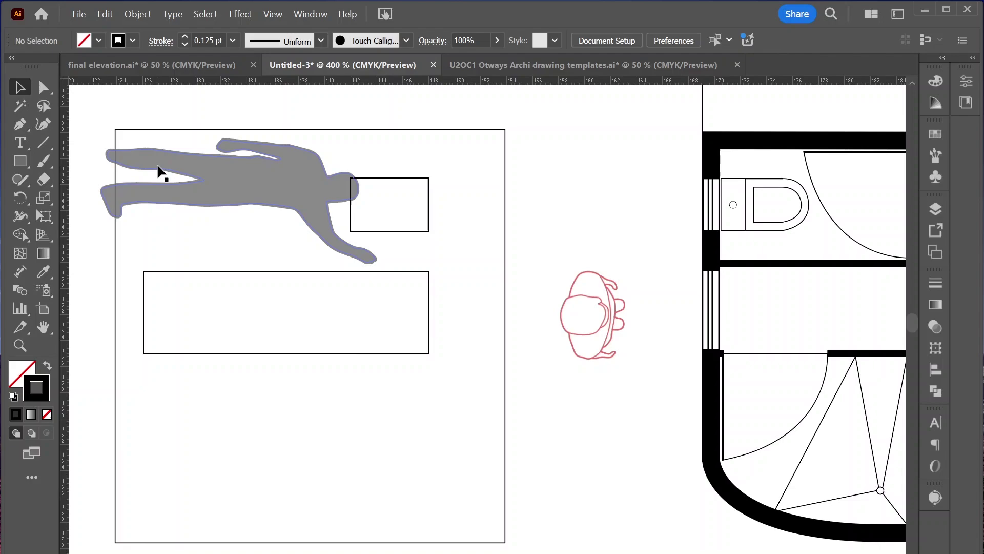
key(alt+Tab)
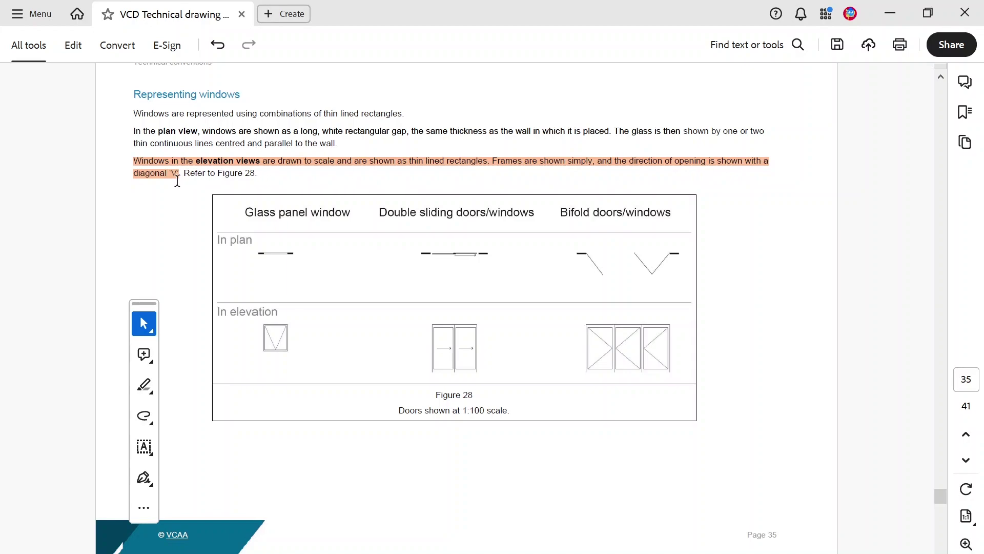
- Offset both window rectangles' paths by 0.25 mm to form double-line frames
key(alt+Tab)
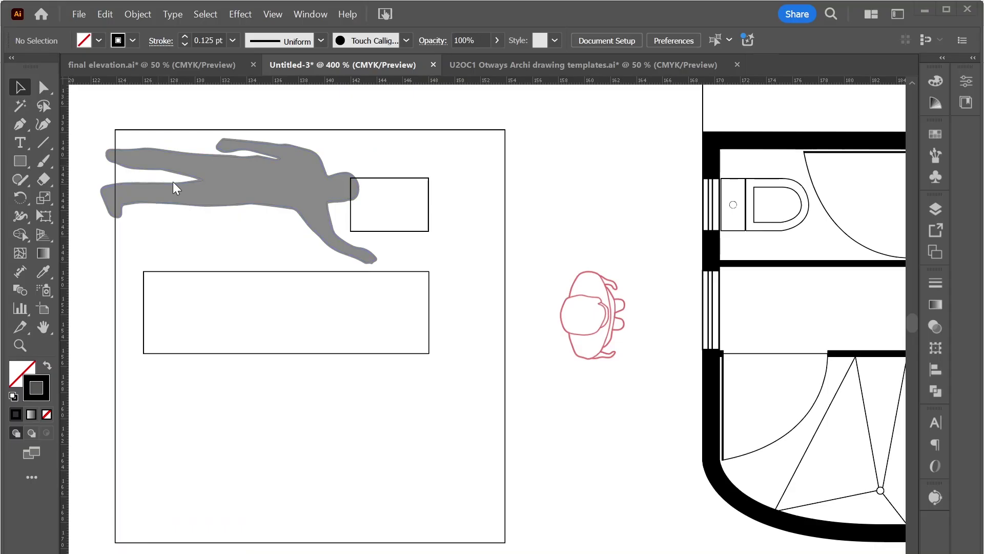
click(428, 201)
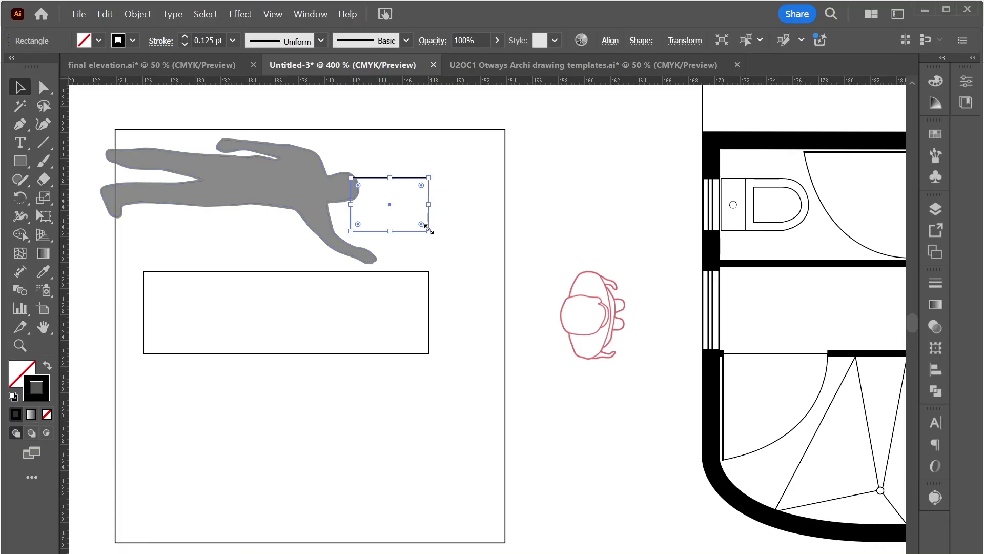
shift+click(428, 290)
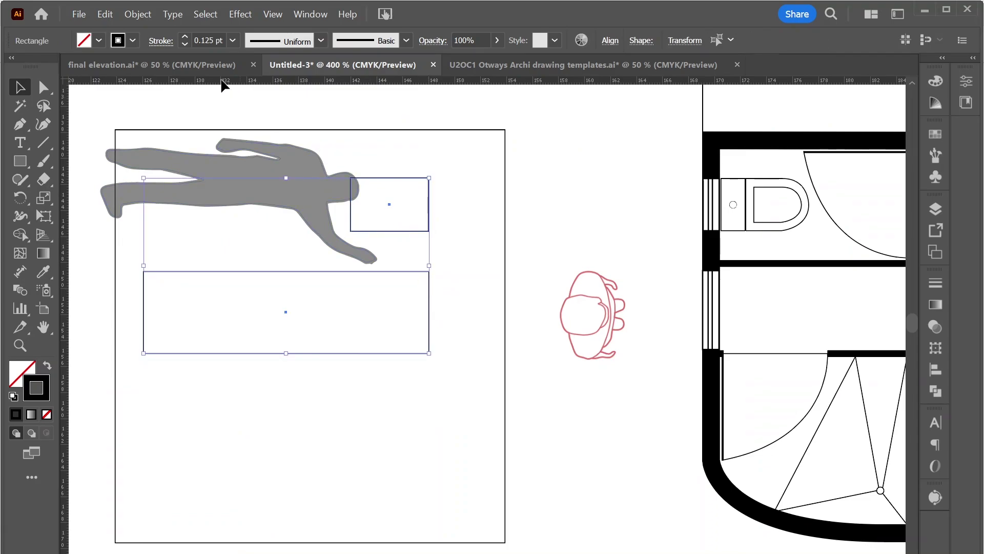
click(148, 13)
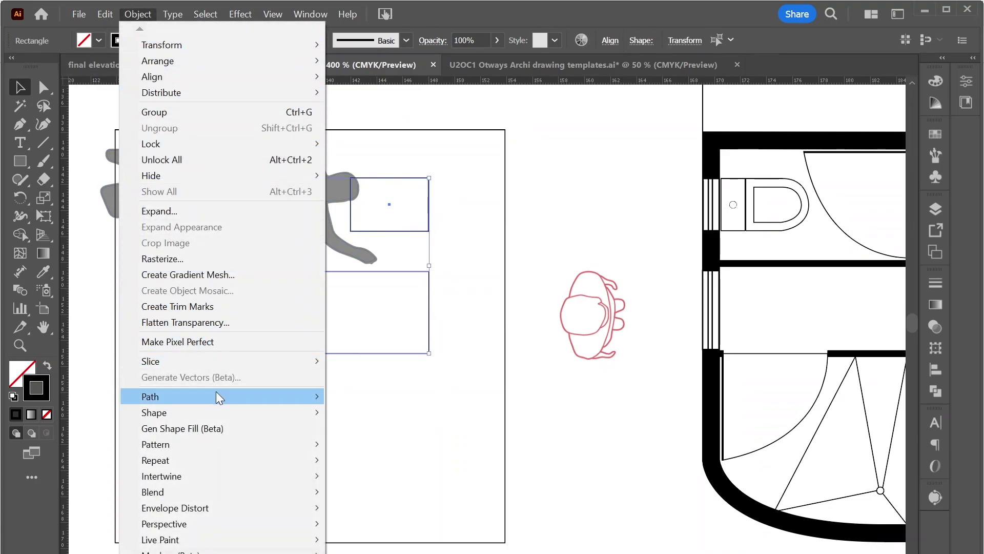
mouse_move(218, 396)
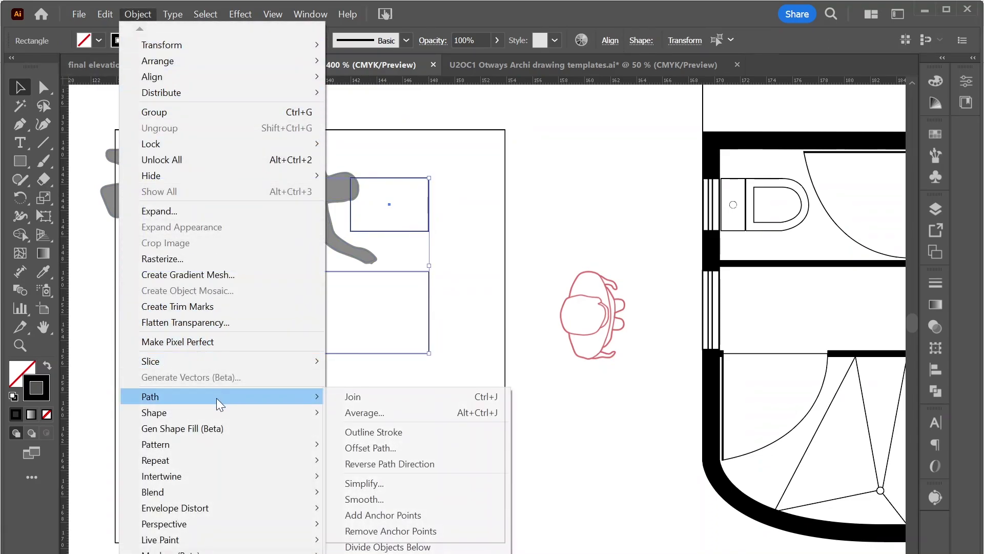
click(392, 449)
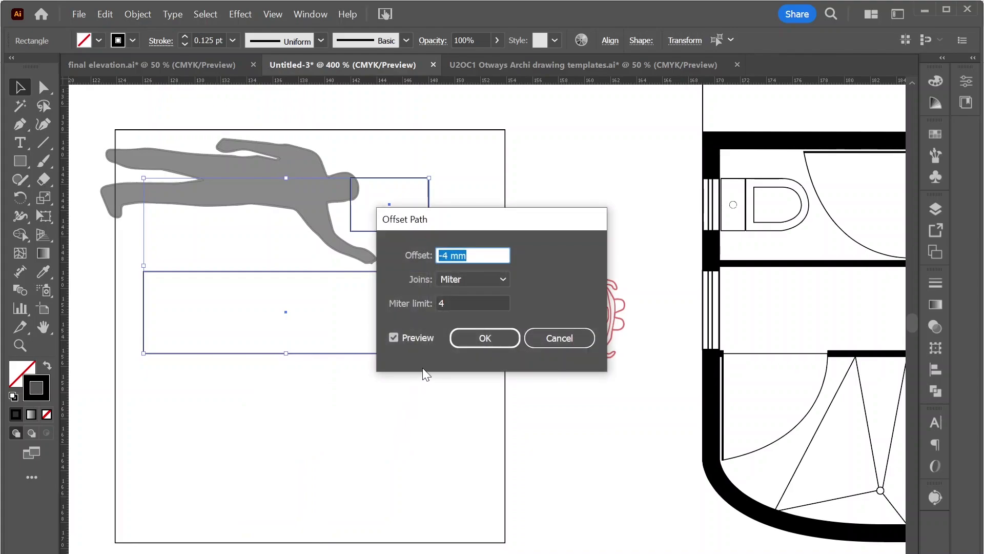
text(.25)
key(Tab)
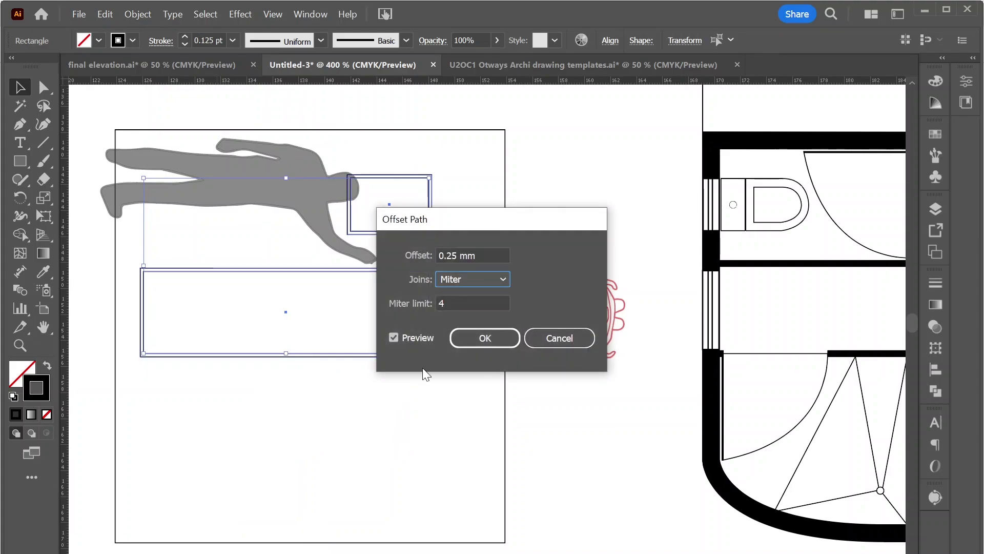
click(491, 337)
click(462, 305)
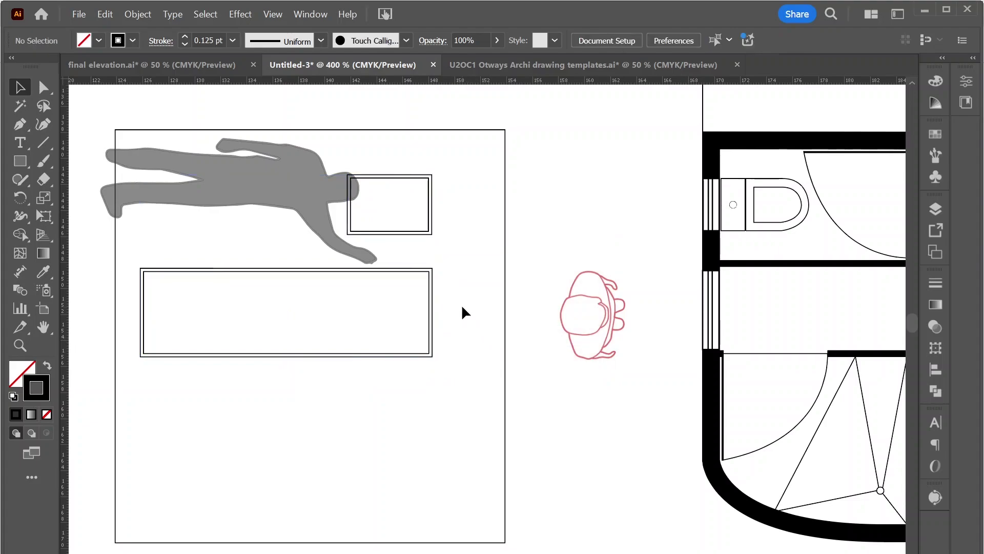
- Draw a Pen-tool V from the window's right corners to its left-edge midpoint
click(19, 124)
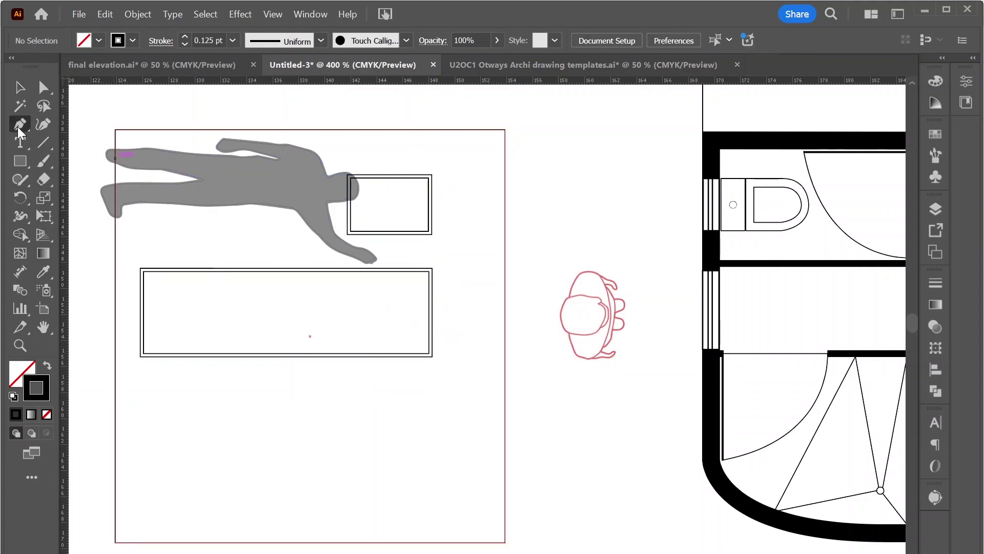
click(428, 178)
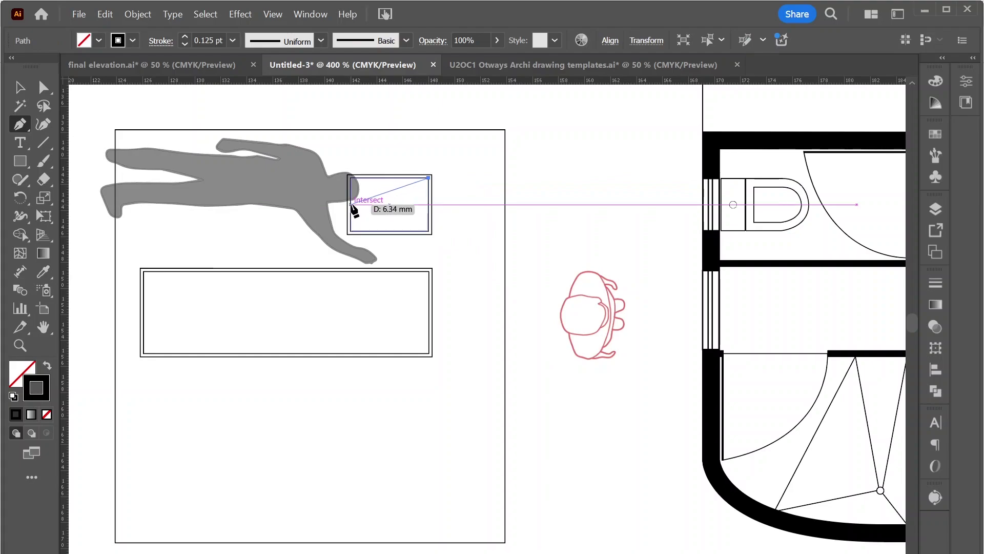
click(350, 204)
click(428, 231)
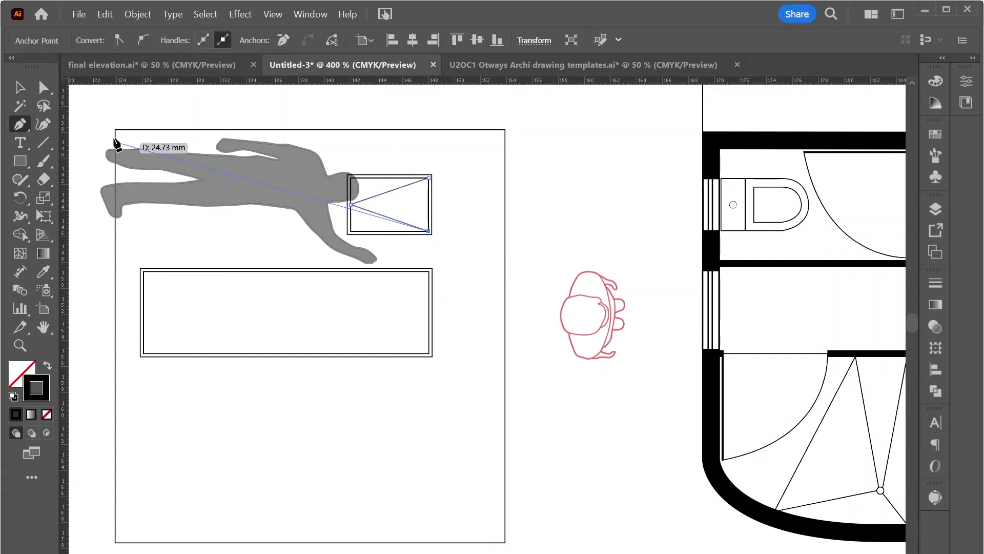
click(32, 90)
click(560, 232)
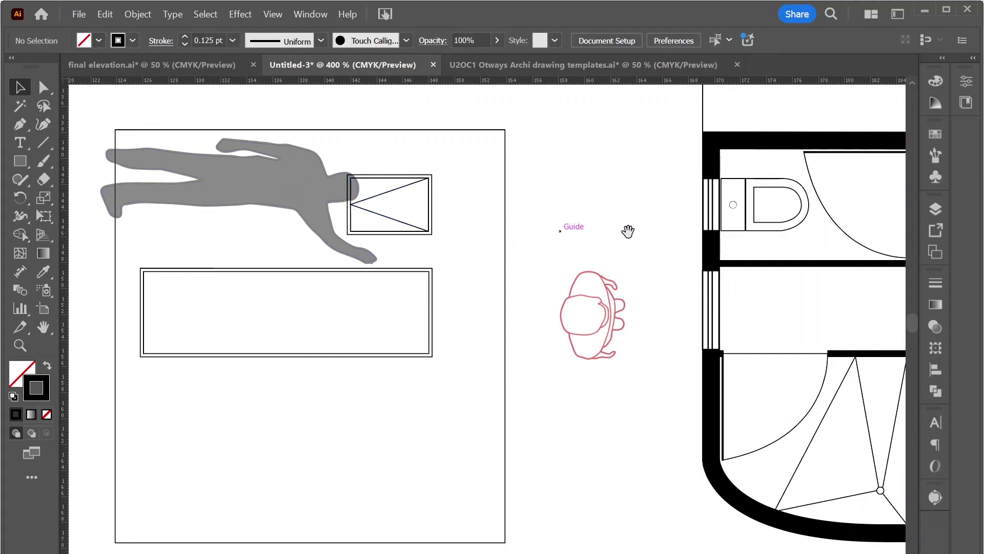
- Pan across to the elevation containing the red block
drag(626, 227, 391, 241)
drag(769, 246, 372, 256)
drag(795, 256, 422, 279)
drag(738, 281, 266, 232)
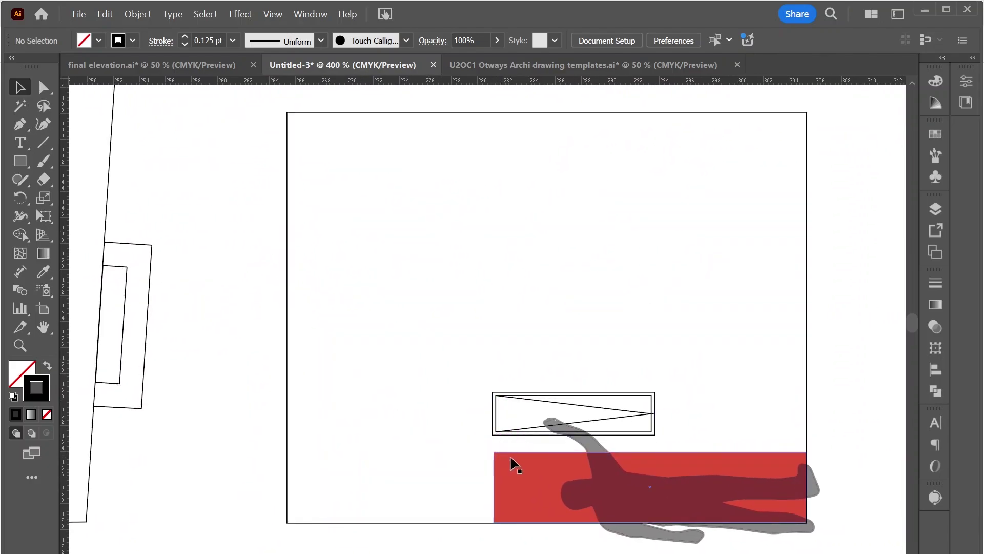
- Add a vertical guide at the window's left edge, delete the red block, and show guides
click(513, 476)
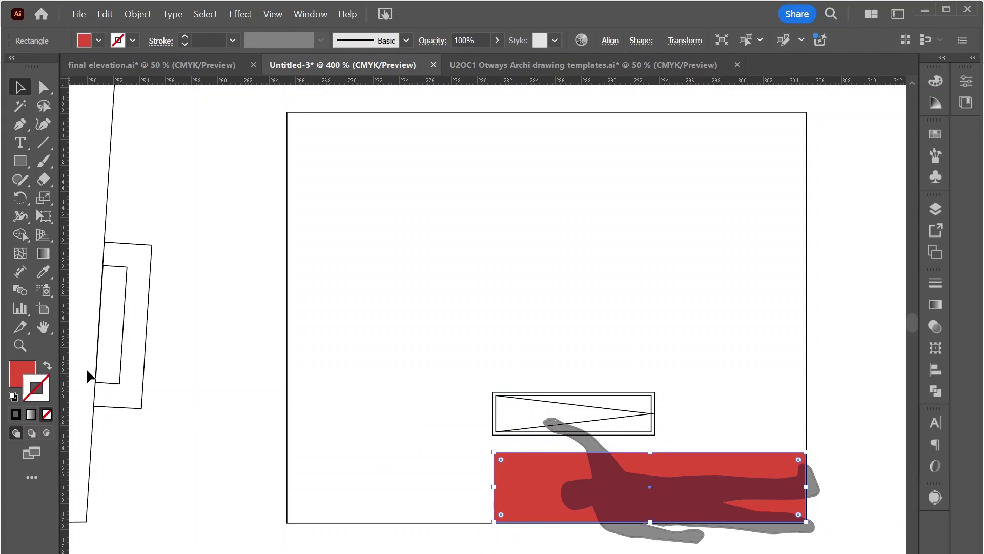
drag(67, 344, 494, 323)
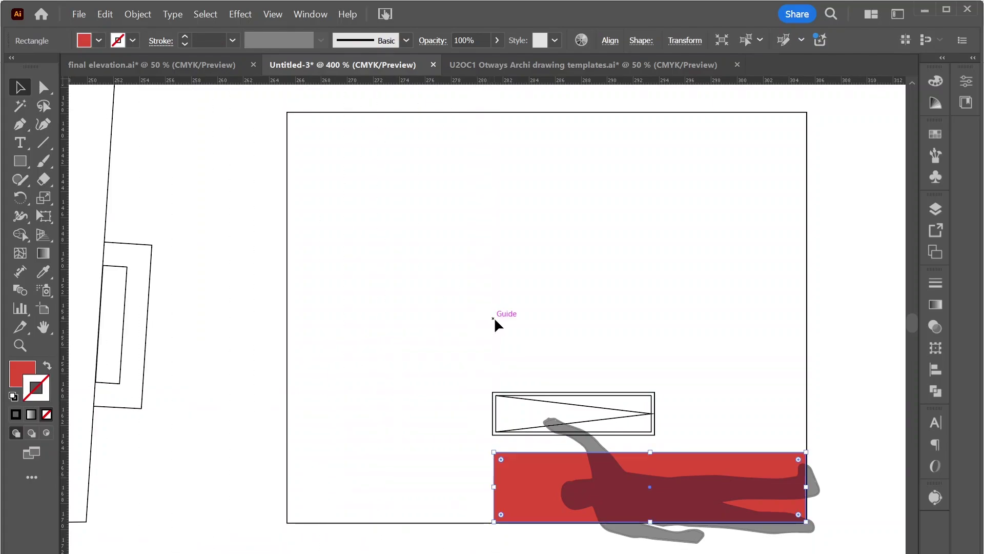
click(517, 478)
key(Delete)
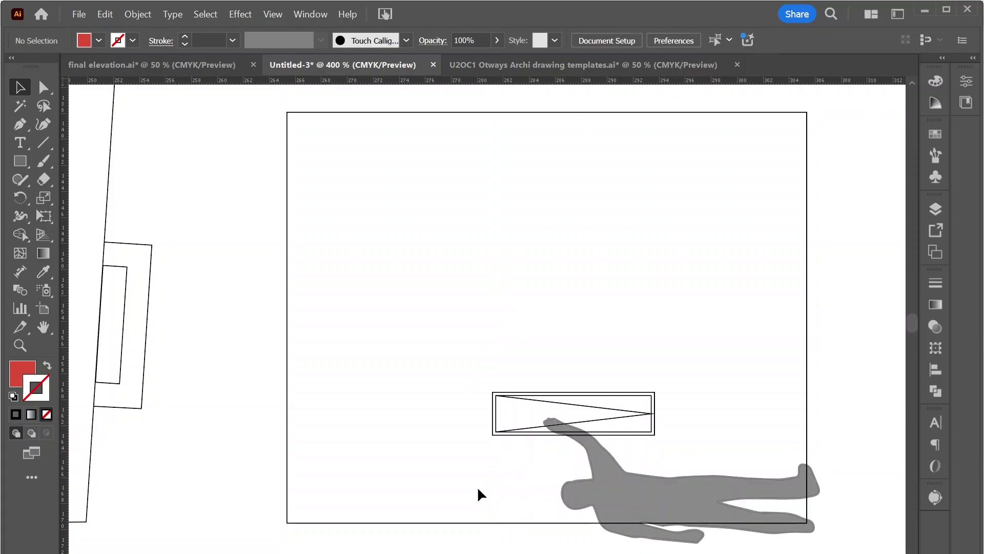
key(ctrl+semicolon)
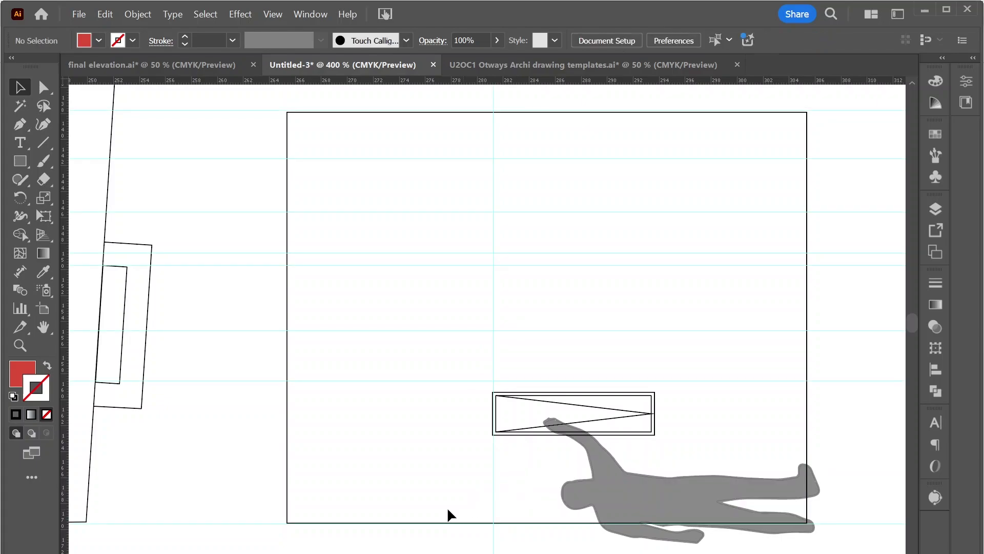
scroll(316, 520, left, 5)
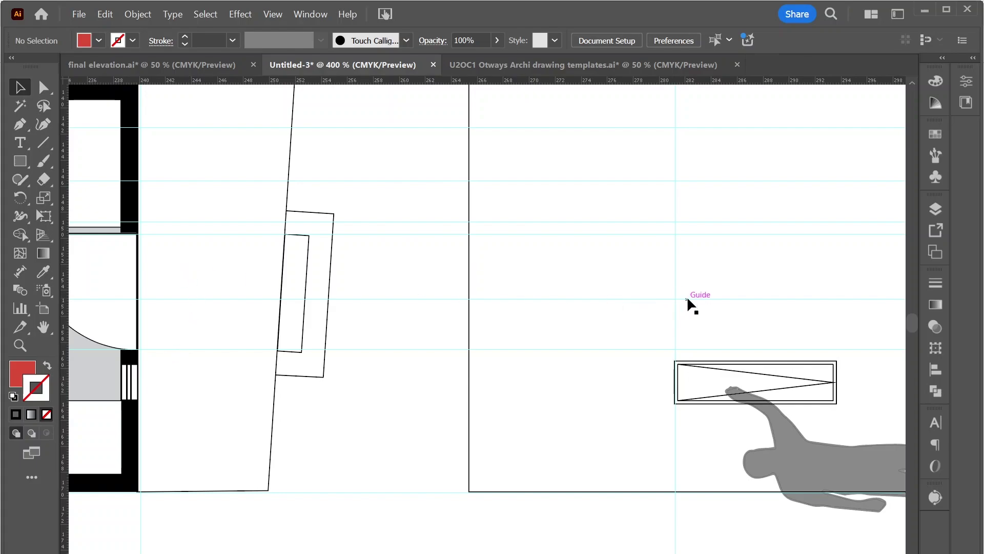
drag(677, 299, 472, 311)
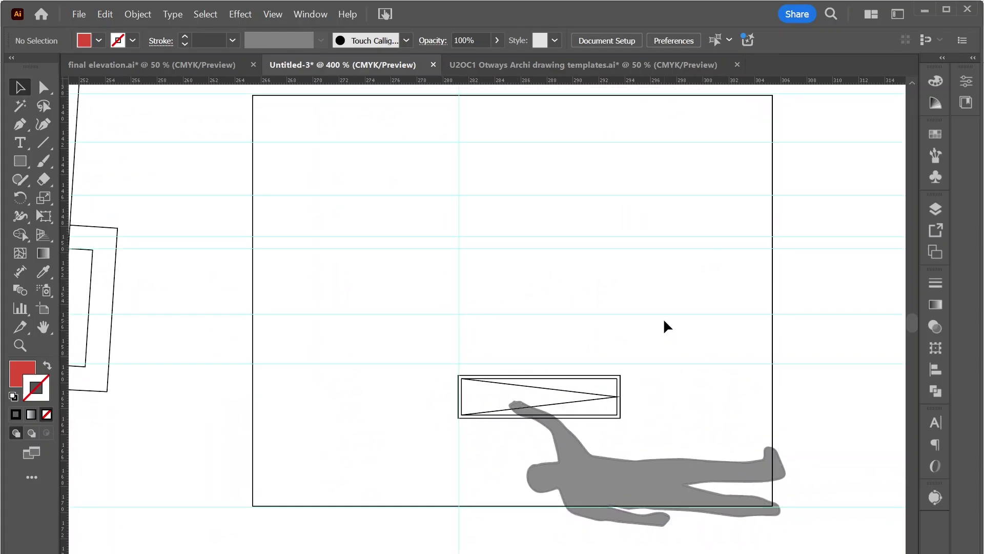
- Scroll the reference PDF to 'Representing doors' and Figure 27's door symbols
key(alt+Tab)
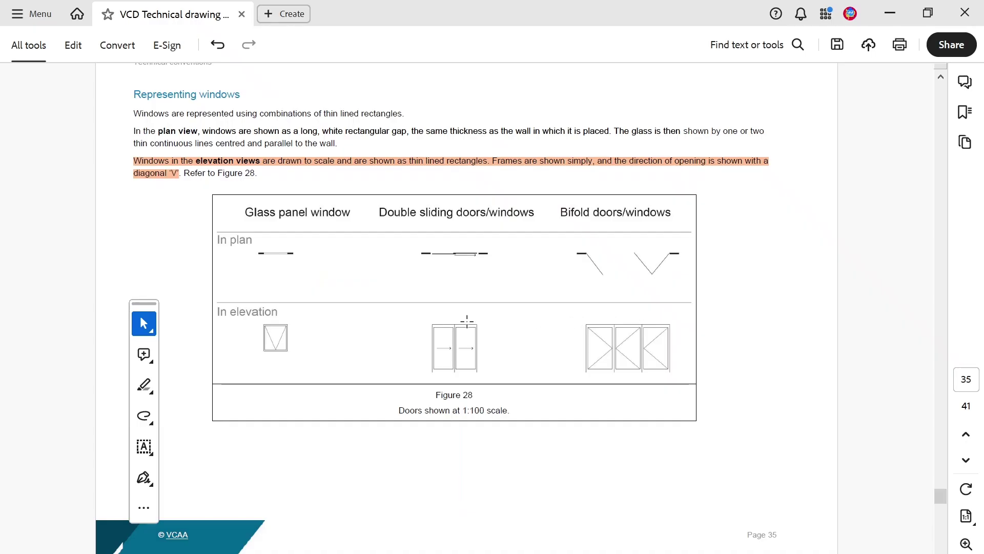
scroll(233, 328, down, 12)
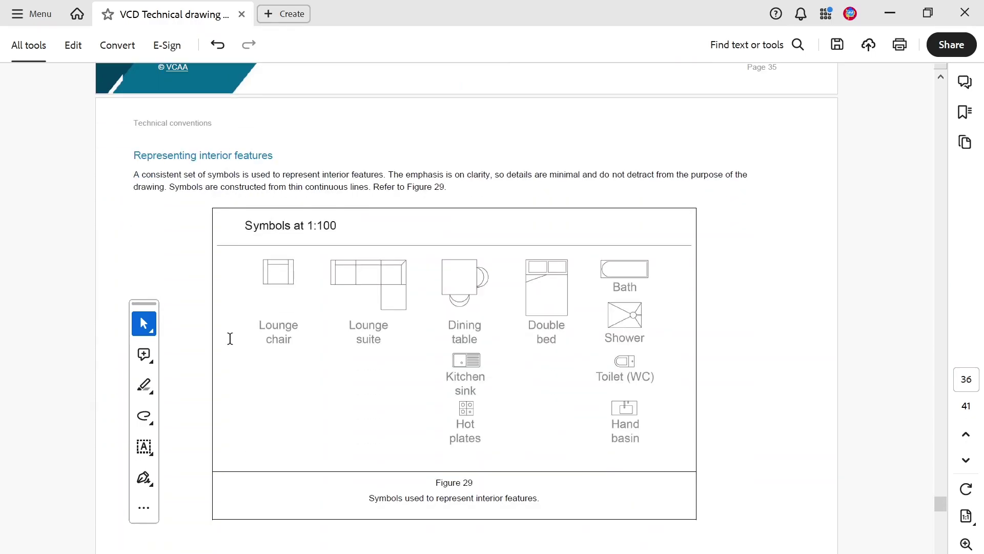
scroll(230, 337, down, 3)
scroll(231, 345, up, 15)
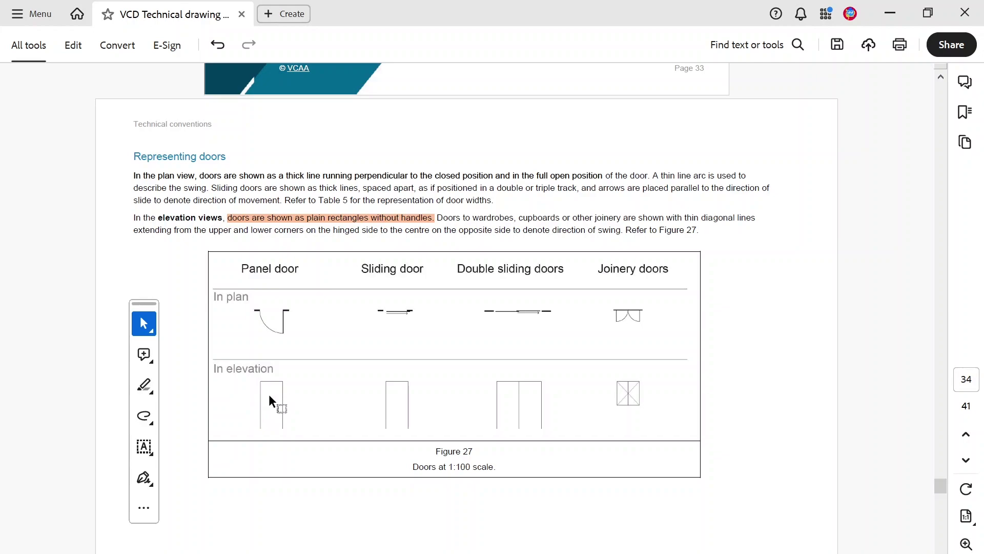
- Draw a rectangle inside the outlined box, zoom out to 200% and pan to the red-block elevation
key(alt+Tab)
drag(772, 249, 459, 364)
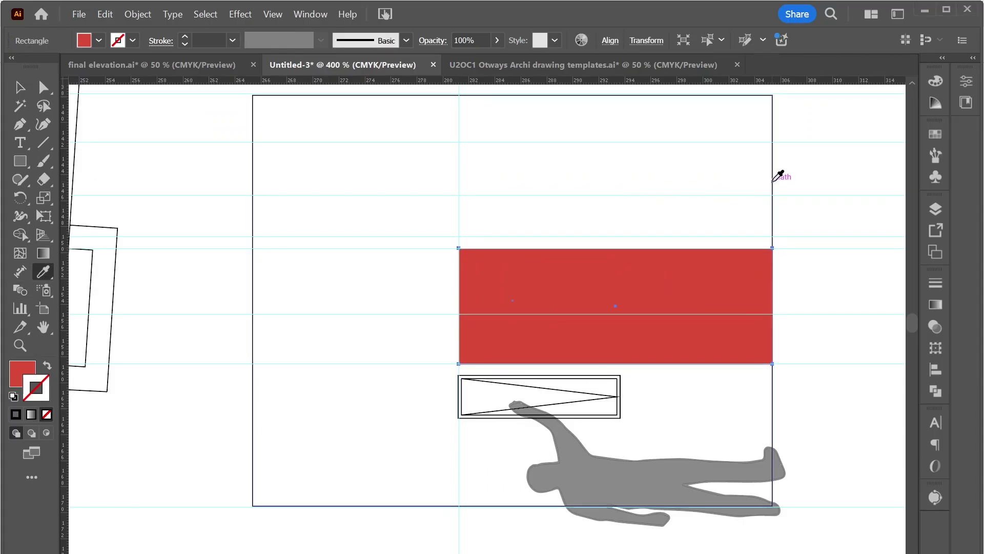
key(v)
key(ctrl+minus)
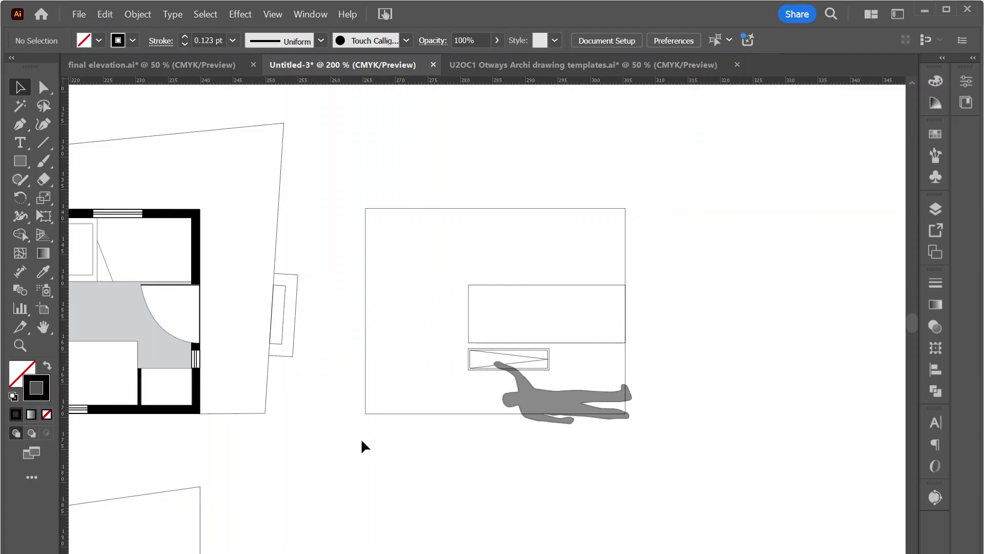
mouse_move(319, 479)
mouse_down()
mouse_move(479, 387)
mouse_move(552, 395)
mouse_move(658, 322)
mouse_move(671, 349)
mouse_up()
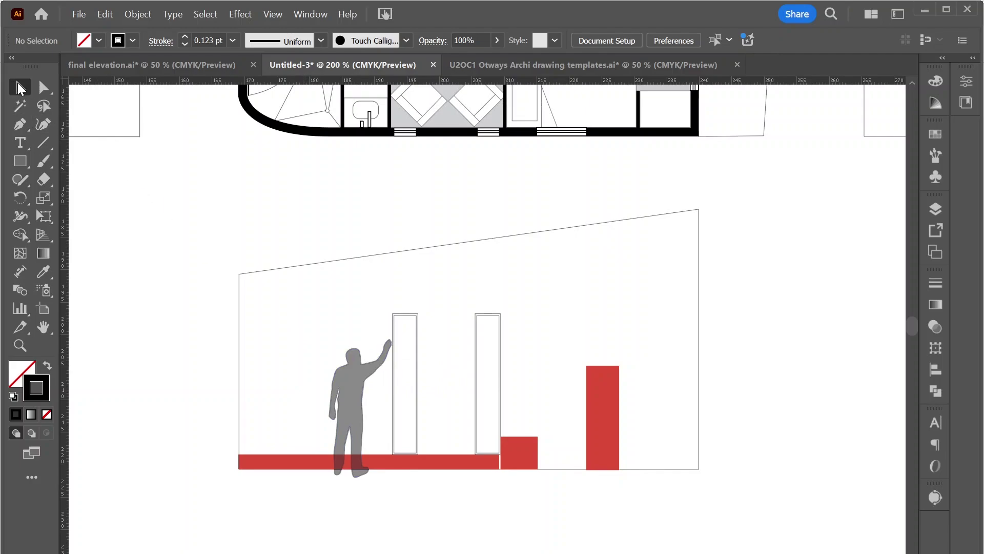
- Delete the long red bar along the base of the elevation
click(317, 464)
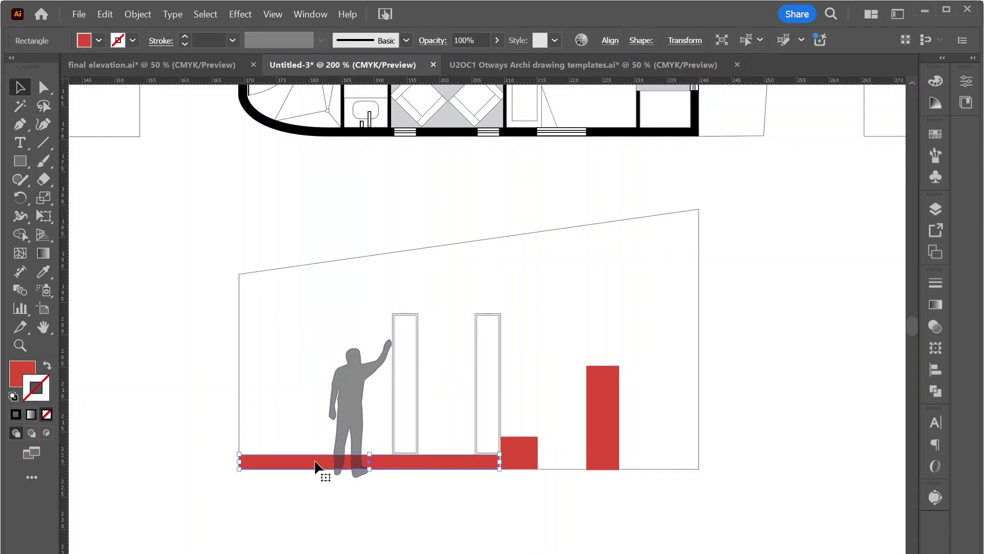
key(Delete)
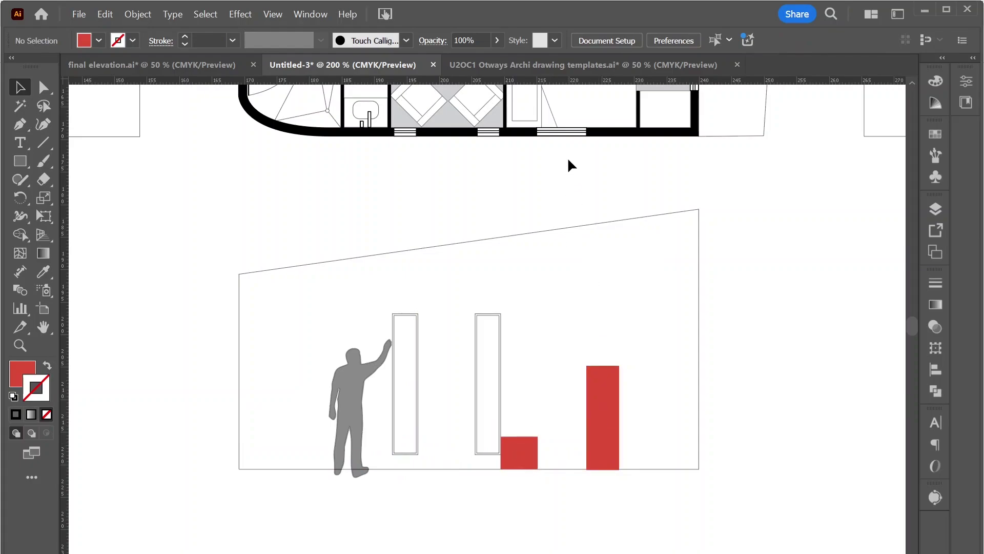
drag(572, 174, 544, 378)
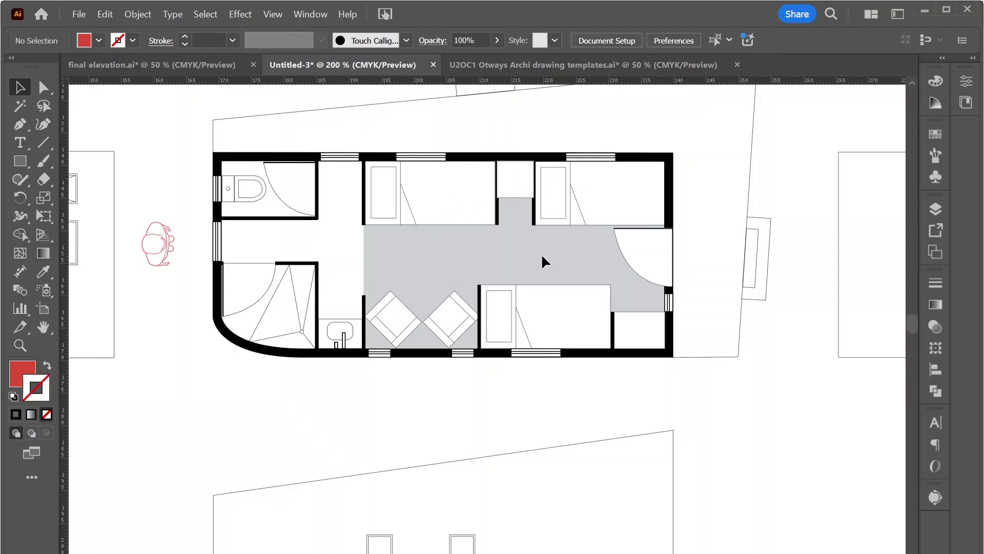
drag(507, 396, 501, 213)
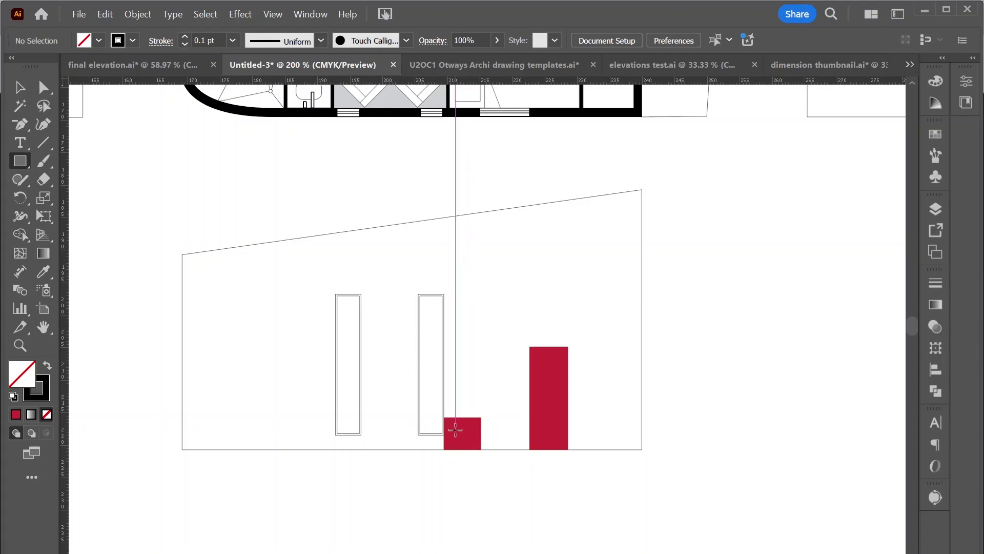
- Check the bunk-bed dimensions in the IKEA reference image, then return to the drawing
click(20, 87)
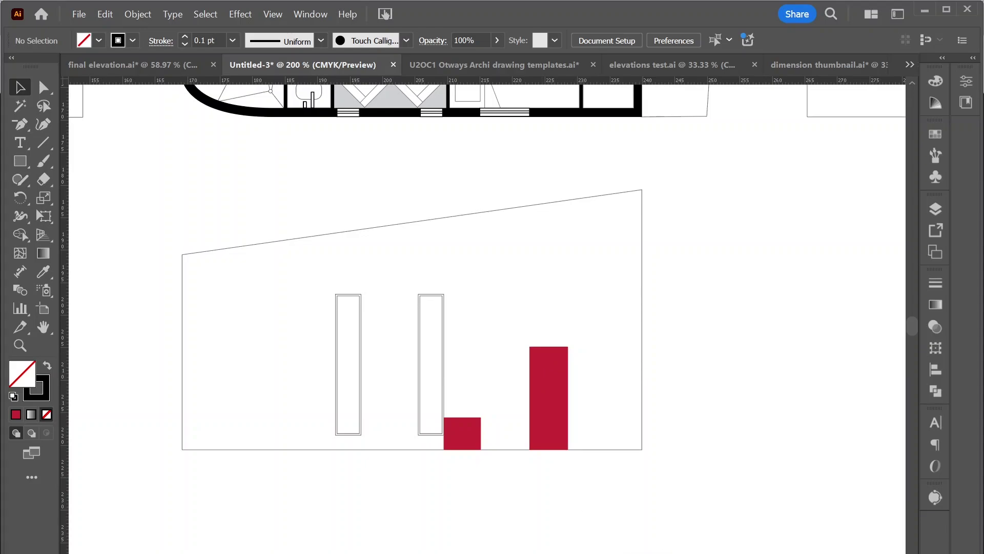
key(alt+Tab)
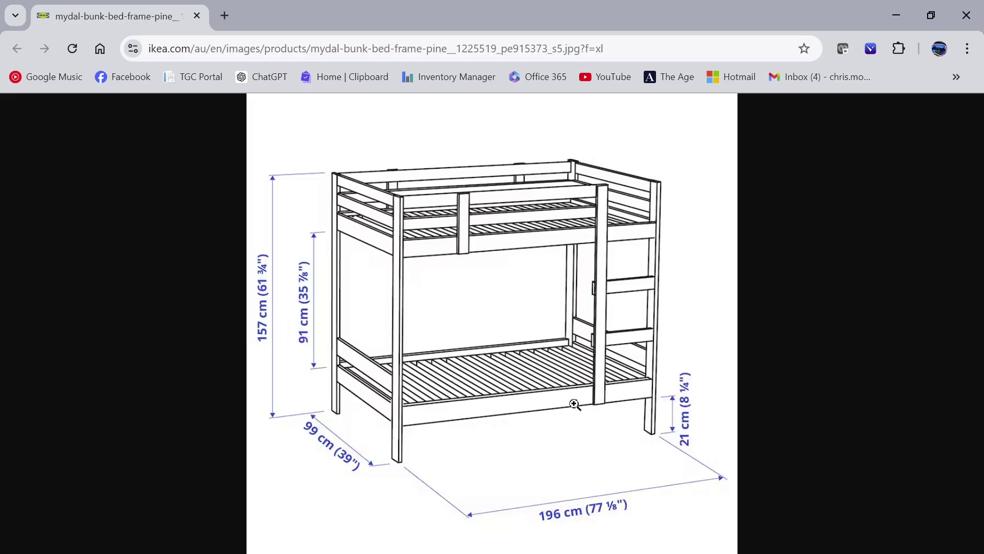
key(alt+Tab)
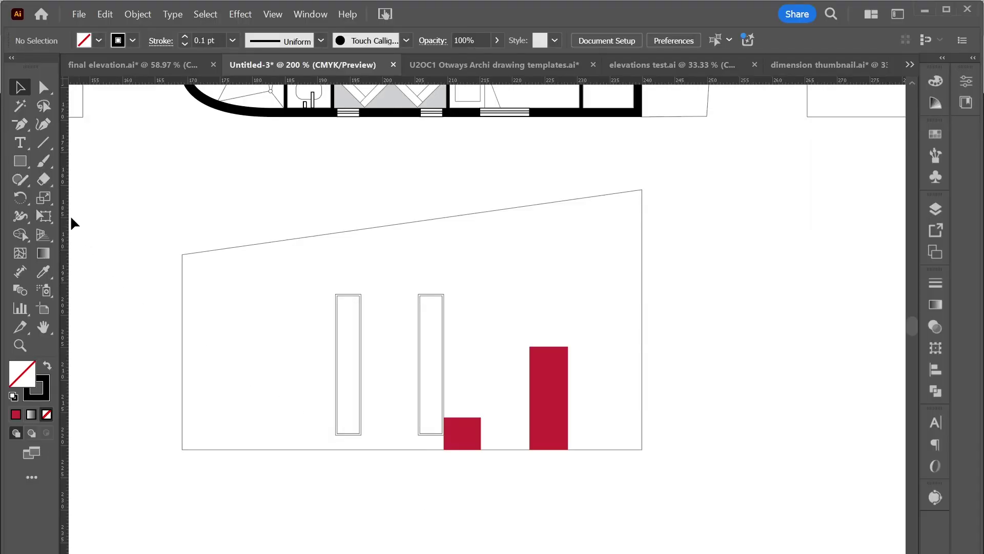
- Draw a small rectangle between the red blocks and set its height to 2.5 mm
click(20, 161)
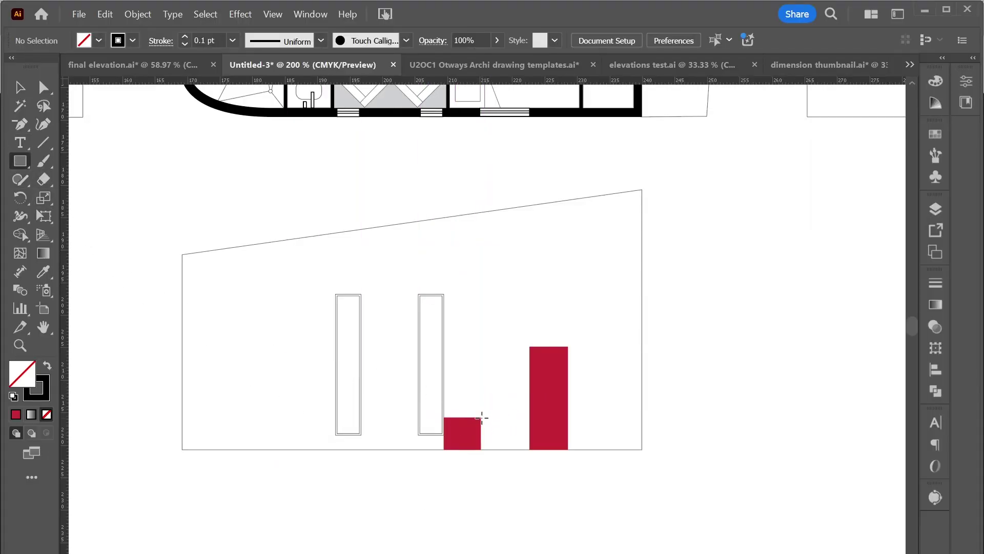
drag(480, 417, 529, 397)
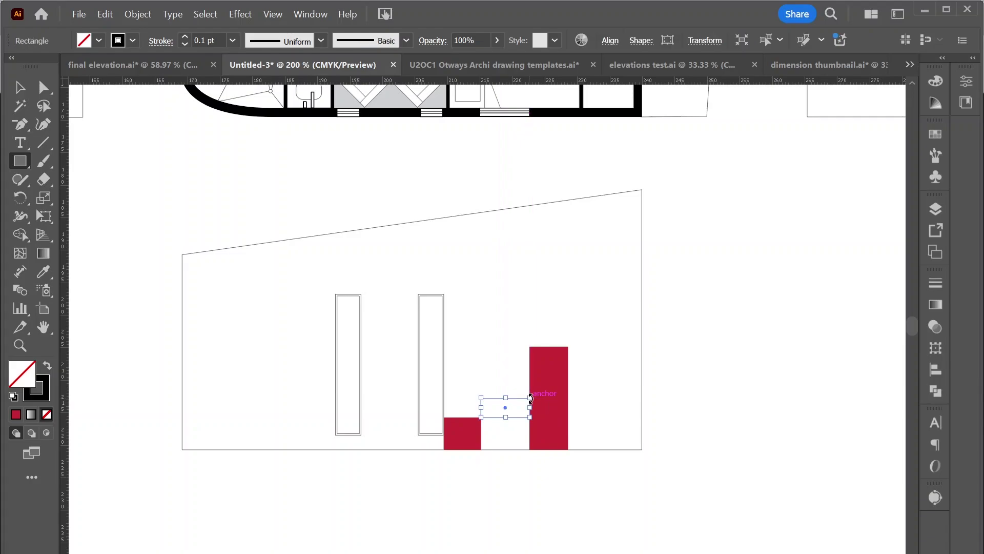
click(703, 40)
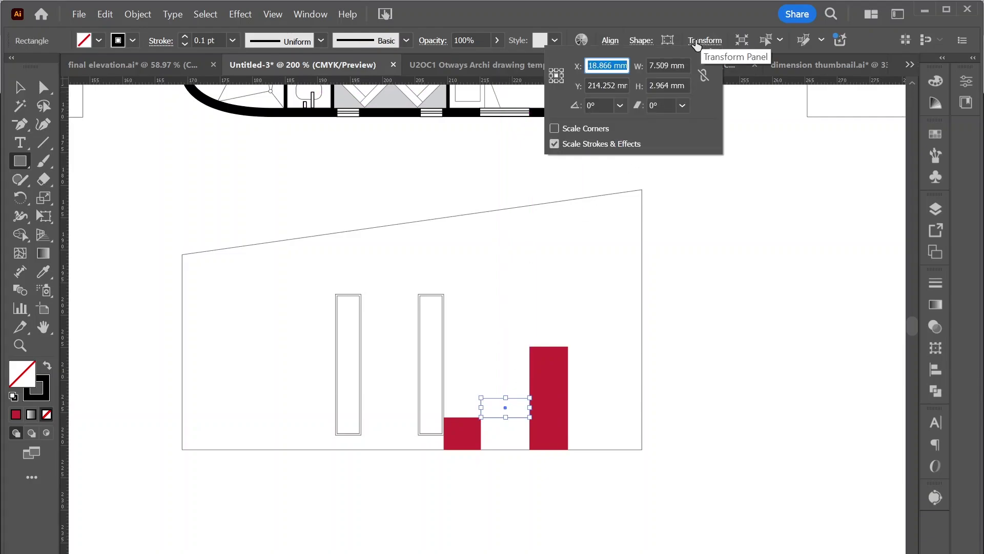
click(663, 85)
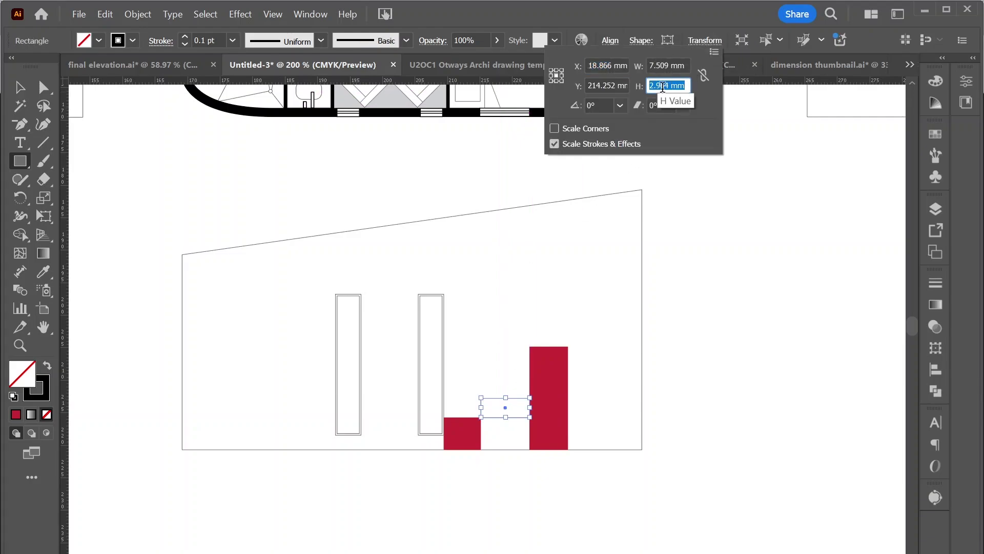
text(2.5)
key(Return)
- Stack a copy of the small rectangle above it and delete the red blocks
click(19, 87)
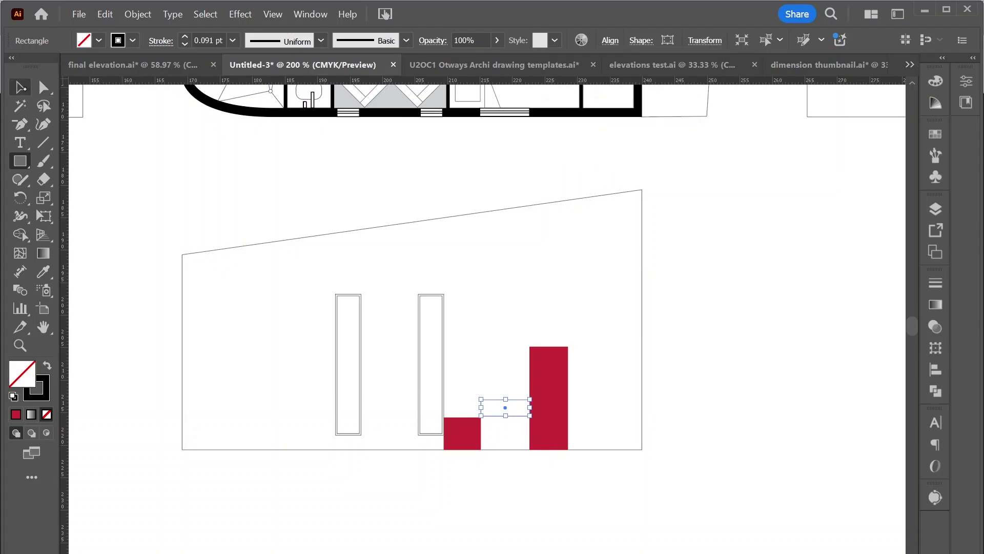
drag(521, 400, 521, 331)
key(Delete)
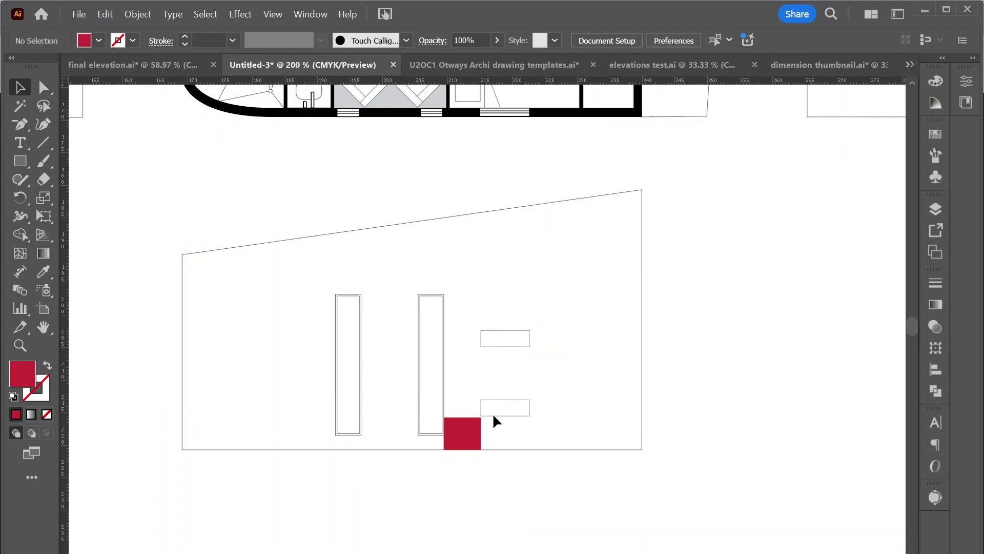
key(Delete)
click(491, 346)
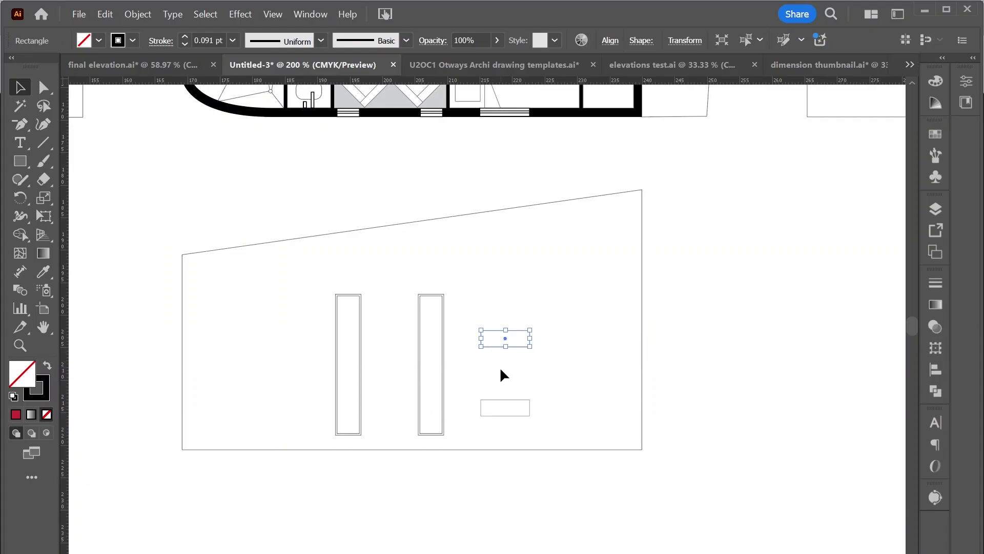
shift+click(503, 399)
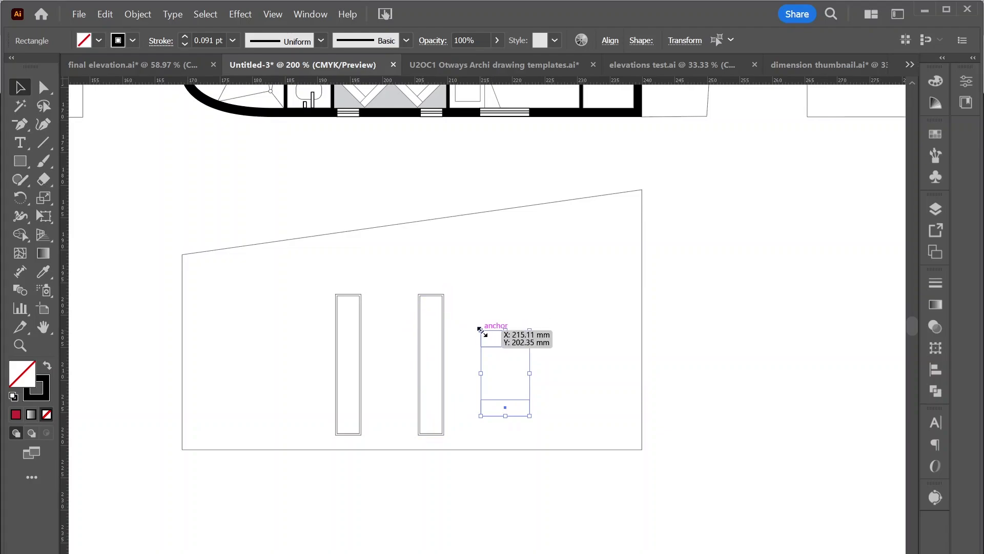
click(554, 319)
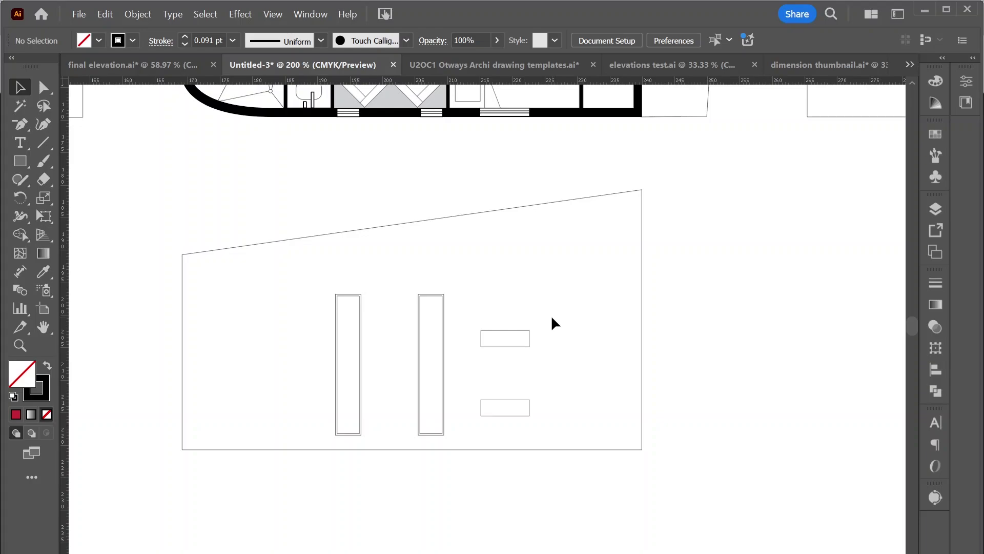
- Move over to the upper elevation and select its sloped outline
drag(552, 273, 571, 421)
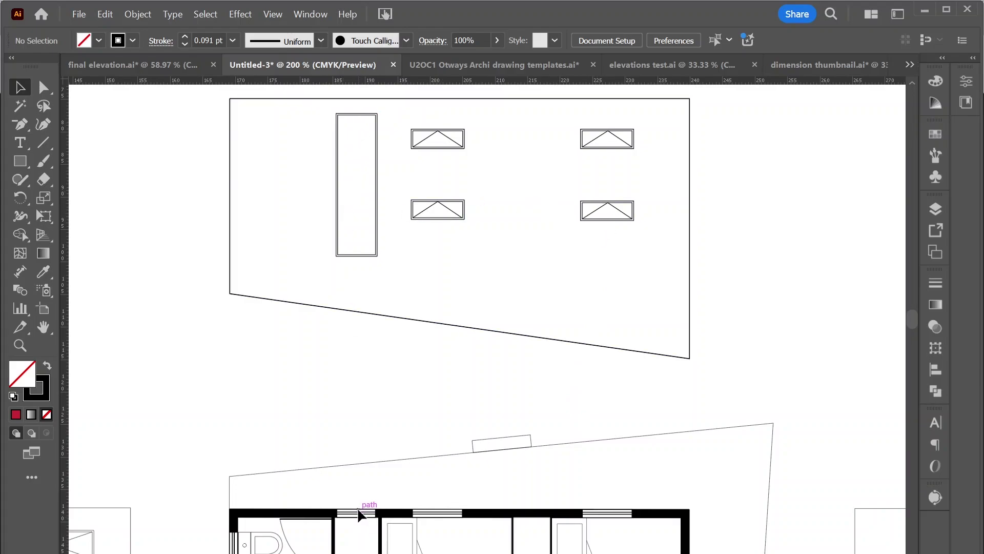
click(540, 337)
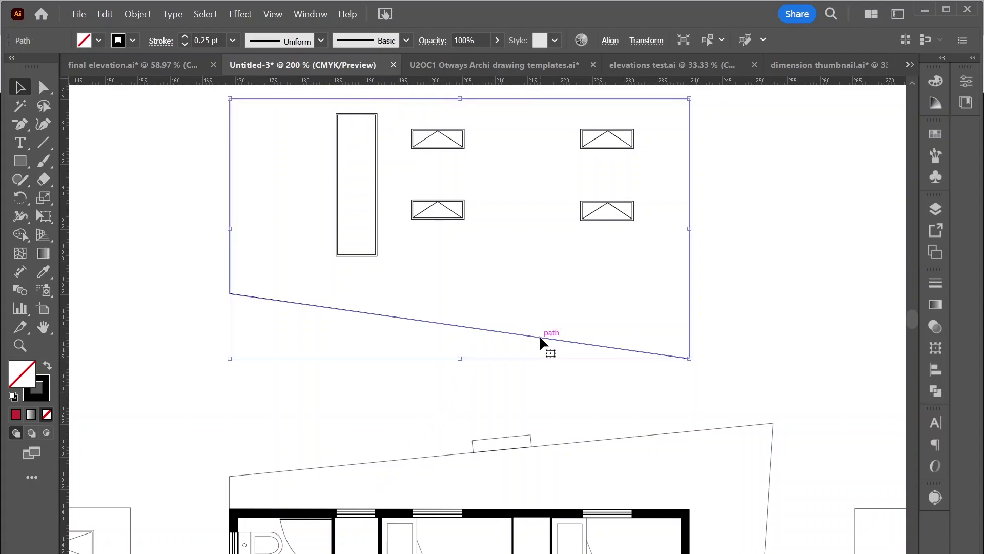
scroll(540, 337, down, 10)
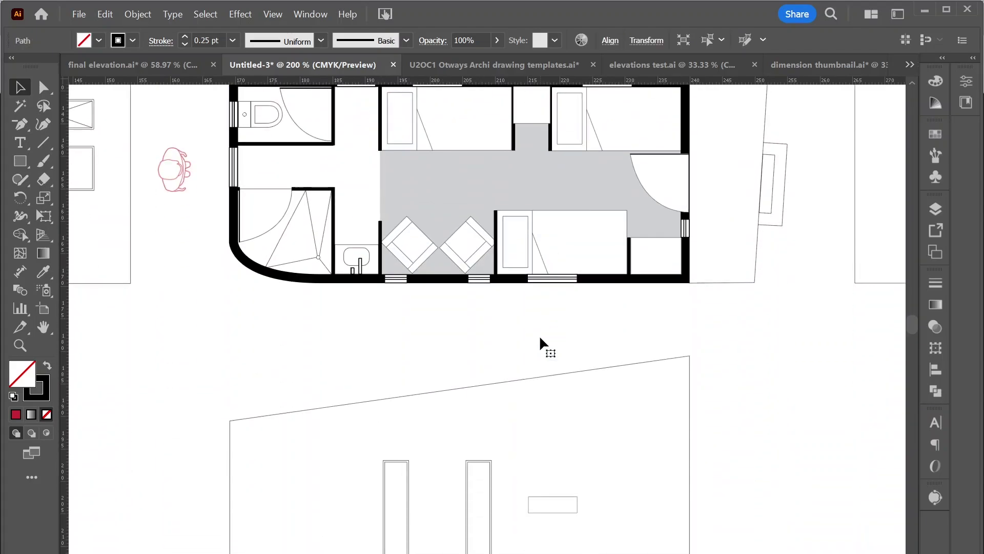
scroll(540, 338, down, 2)
scroll(539, 308, up, 9)
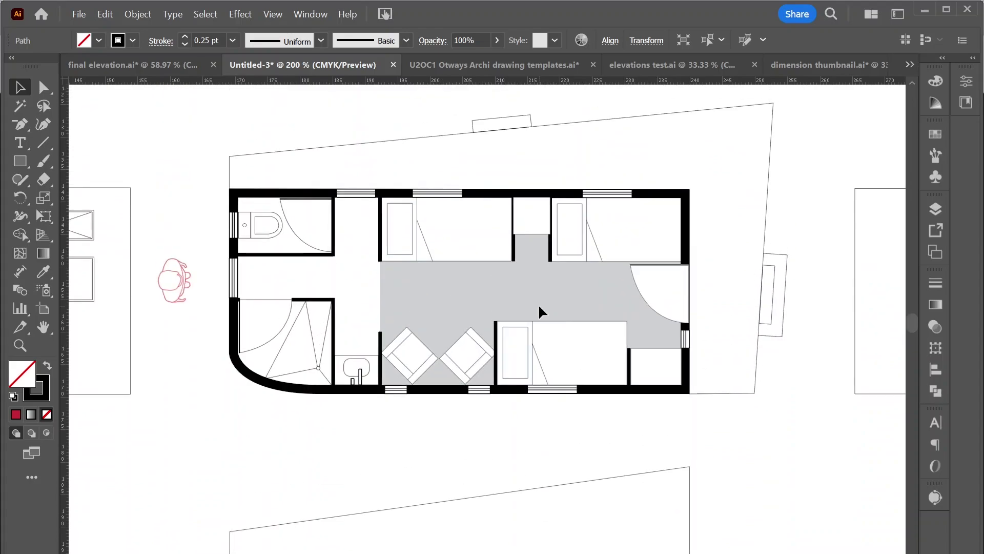
scroll(538, 304, up, 4)
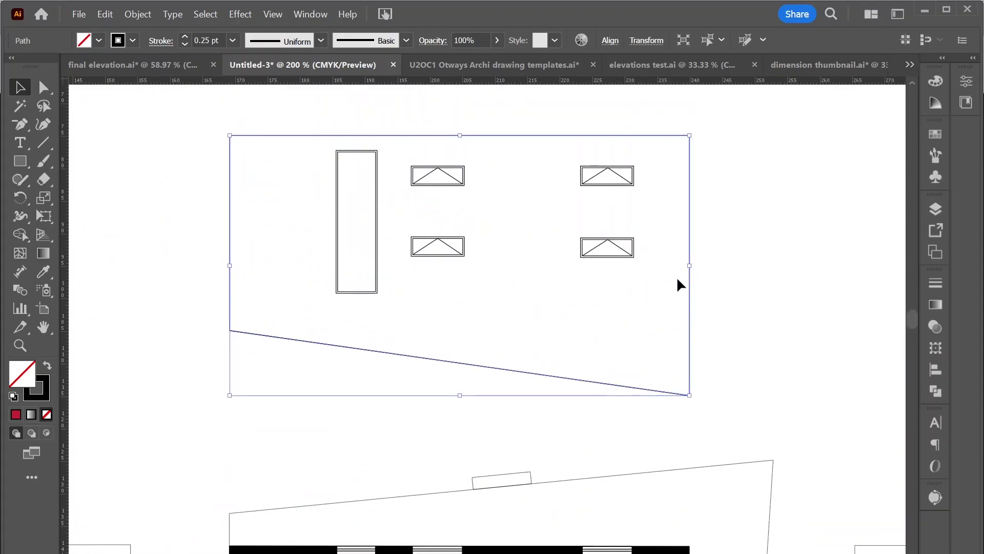
right_click(688, 233)
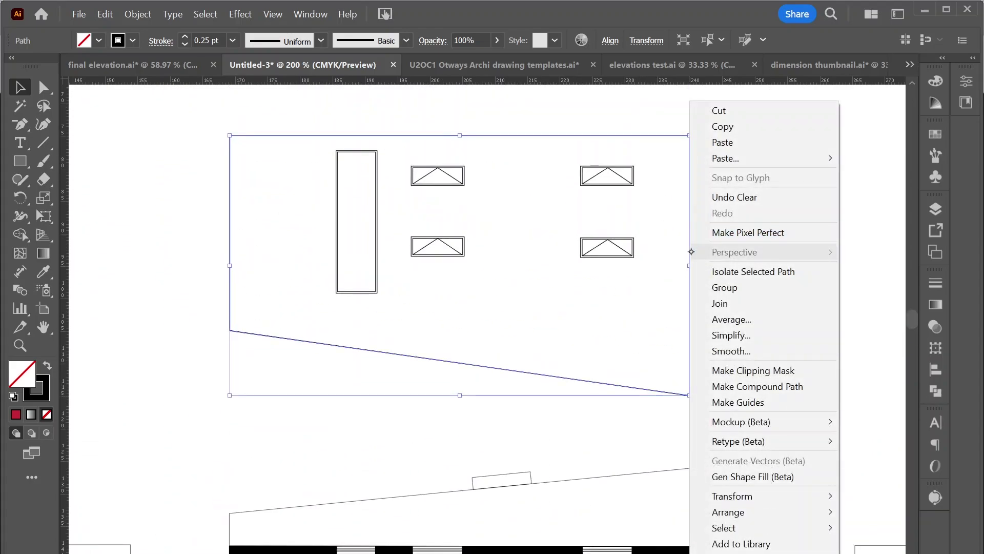
mouse_move(727, 496)
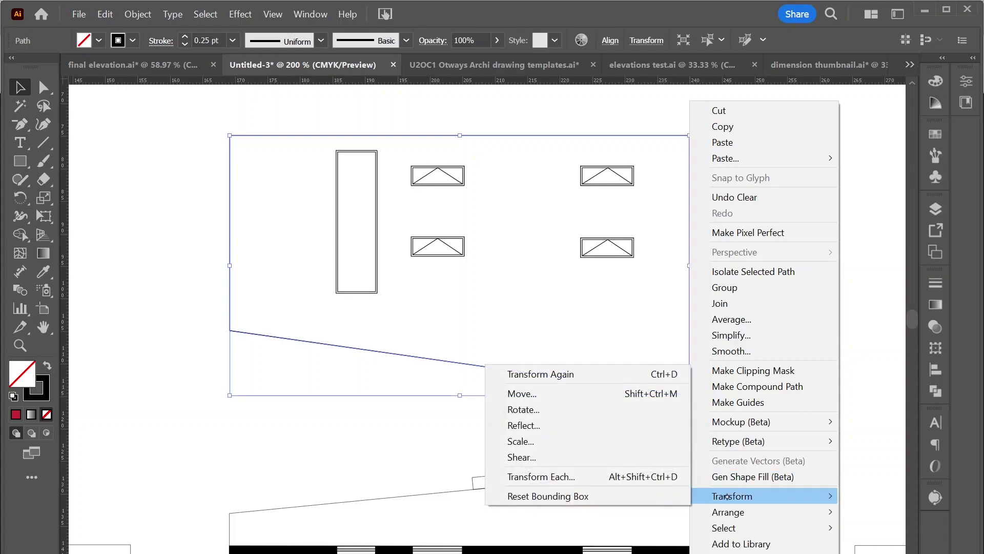
click(623, 427)
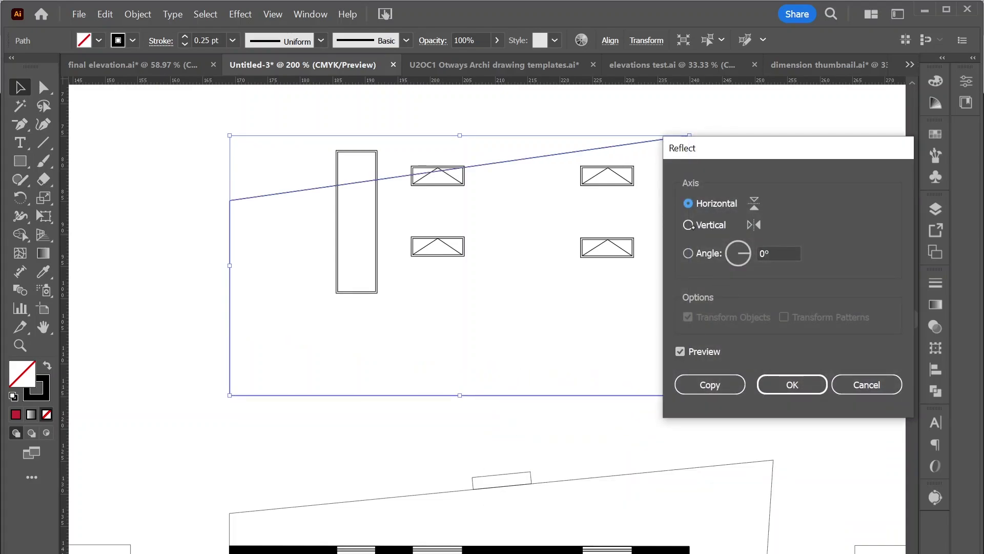
click(866, 384)
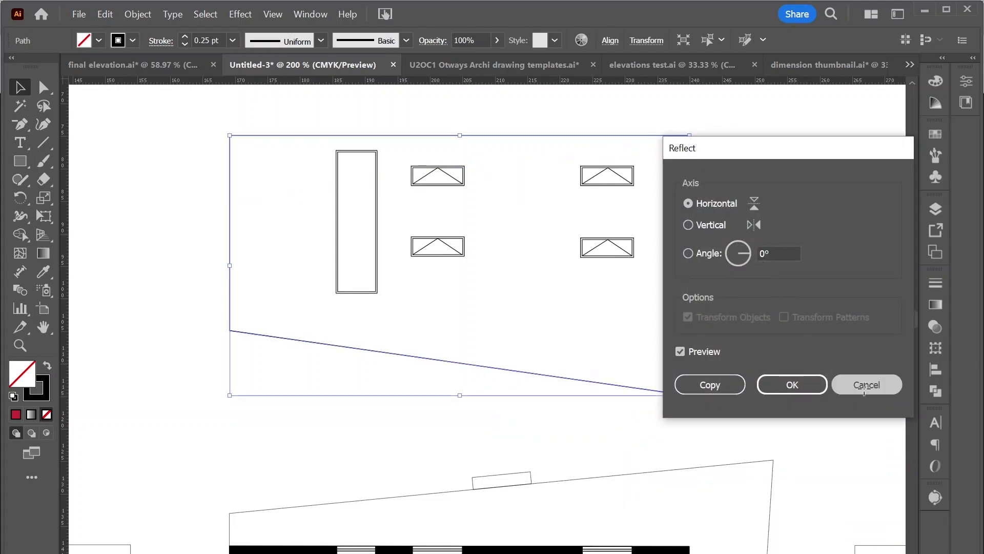